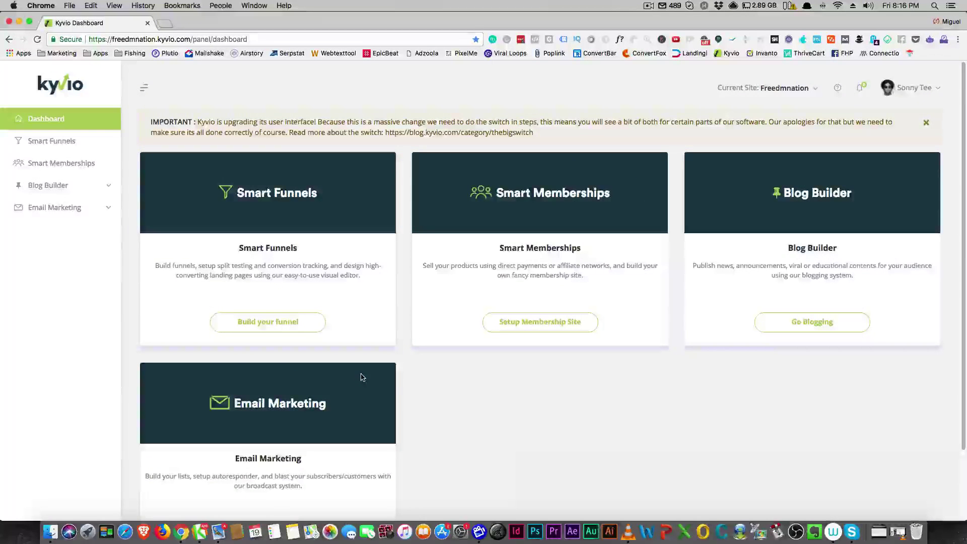
Step: Dismiss the IMPORTANT upgrade banner and open InstaMailer from the Email Marketing card
{"action": "left_click", "coordinate": [925, 123]}
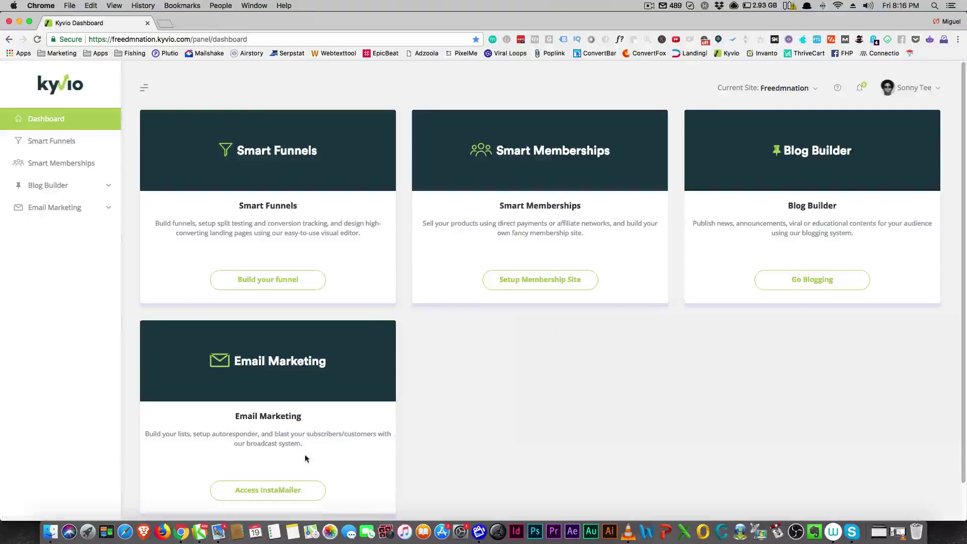
{"action": "scroll", "coordinate": [292, 443], "scroll_direction": "down", "scroll_amount": 1}
{"action": "scroll", "coordinate": [285, 426], "scroll_direction": "down", "scroll_amount": 2}
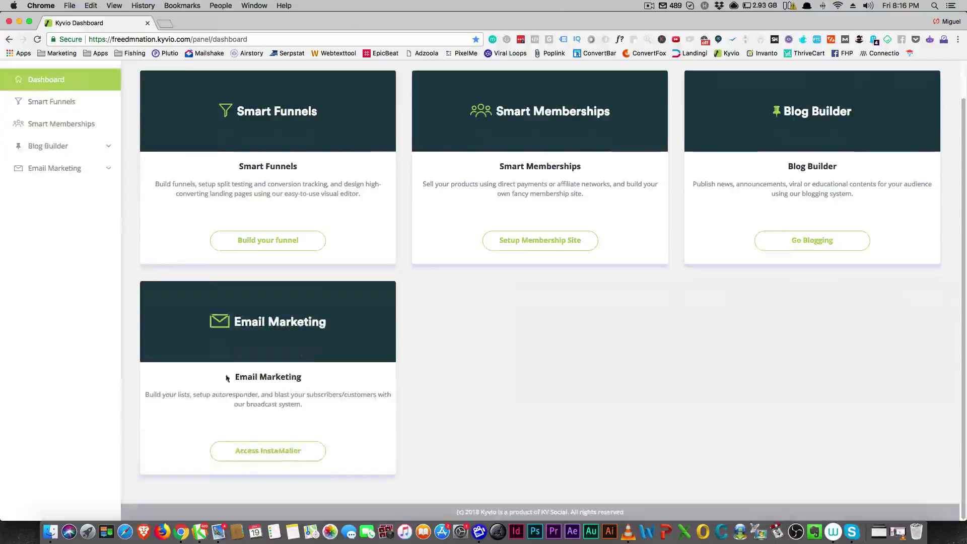
{"action": "left_click", "coordinate": [245, 456]}
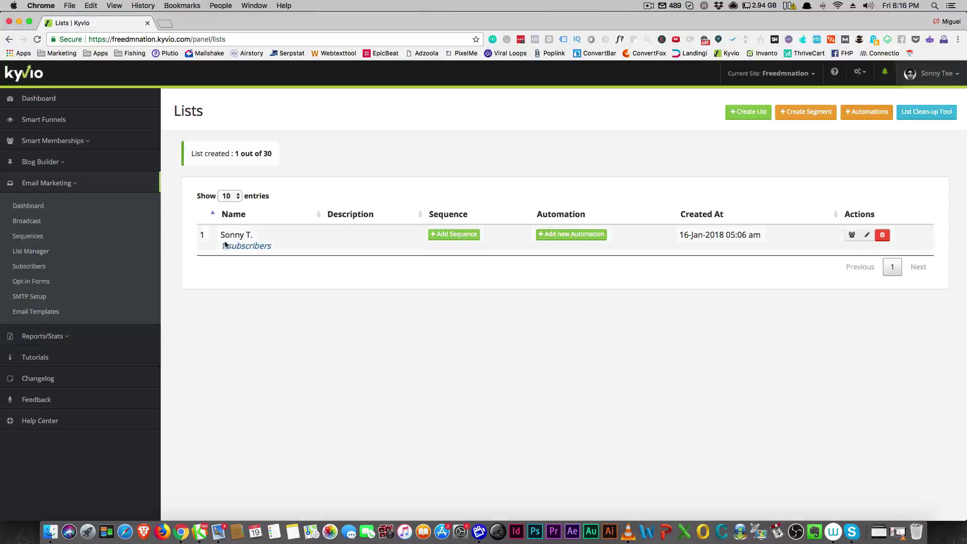
Step: View Kyvio's Broadcast email campaigns, then return to the List Manager
{"action": "left_click", "coordinate": [26, 222]}
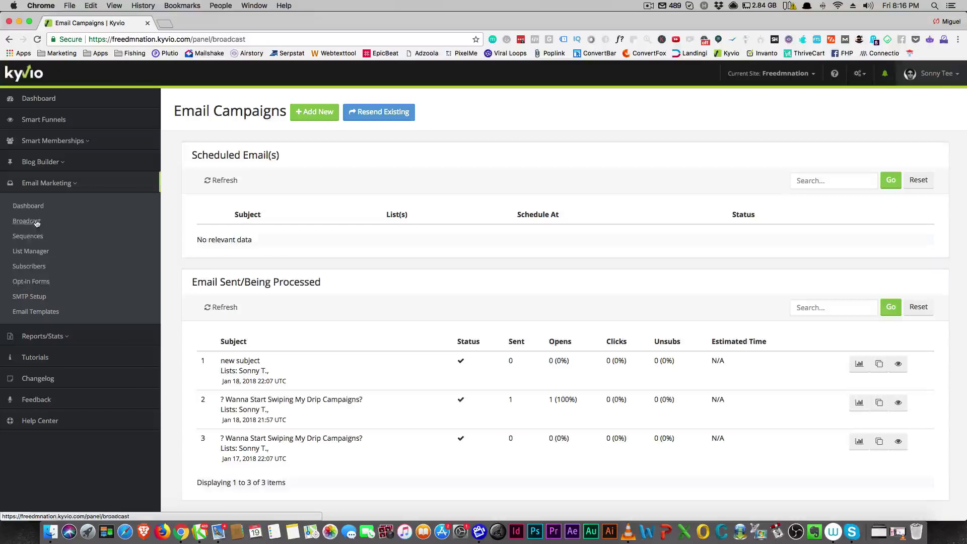
{"action": "left_click", "coordinate": [32, 254]}
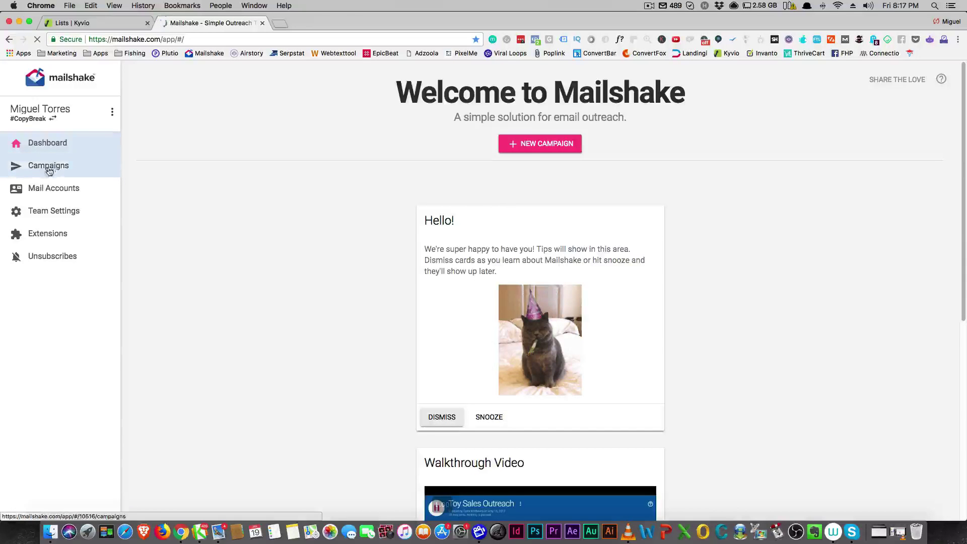
Step: Review Mailshake's connected Mail Accounts, comparing them against Kyvio's Lists tab
{"action": "left_click", "coordinate": [54, 193]}
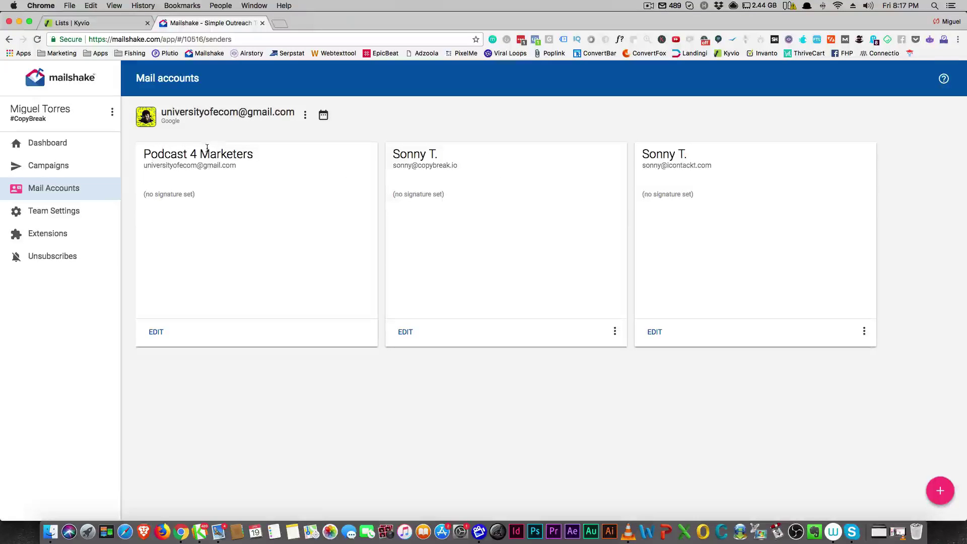
{"action": "left_click", "coordinate": [81, 22]}
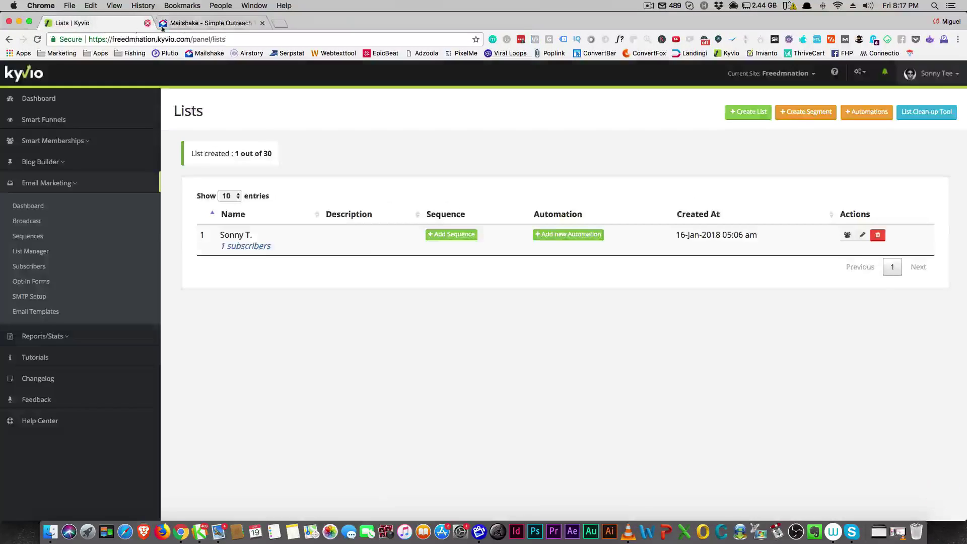
{"action": "left_click", "coordinate": [198, 26]}
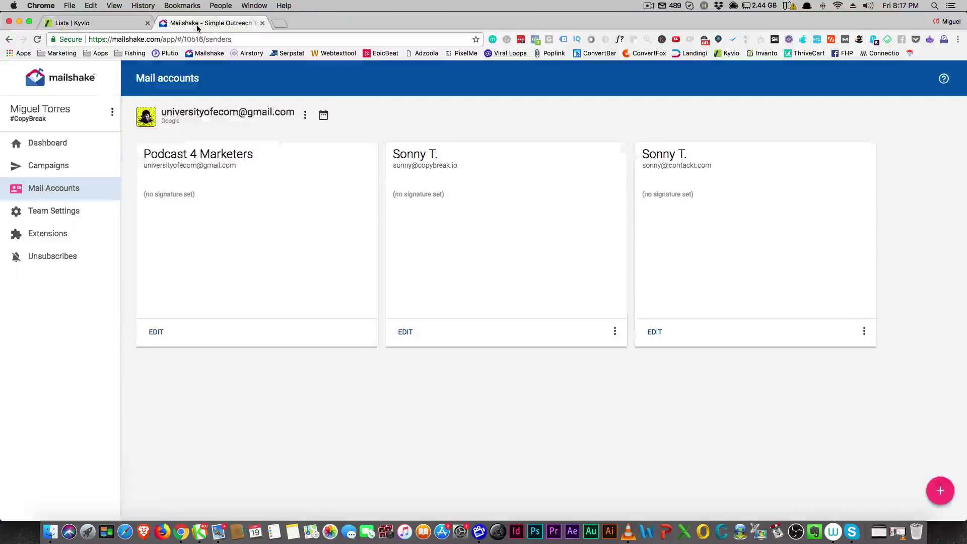
Step: Compare Mailshake's Team Settings with Kyvio, then bring up the empty Campaigns page
{"action": "left_click", "coordinate": [57, 212]}
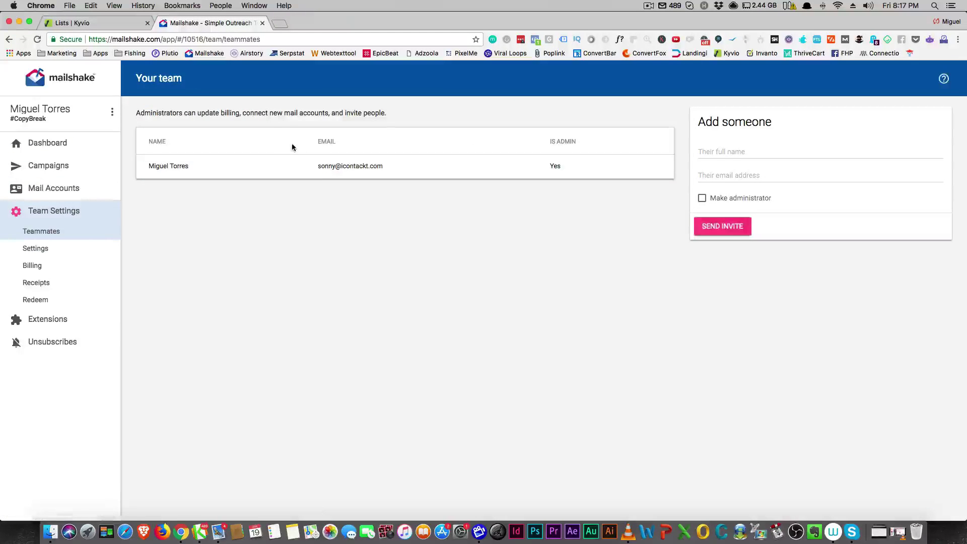
{"action": "left_click", "coordinate": [81, 23]}
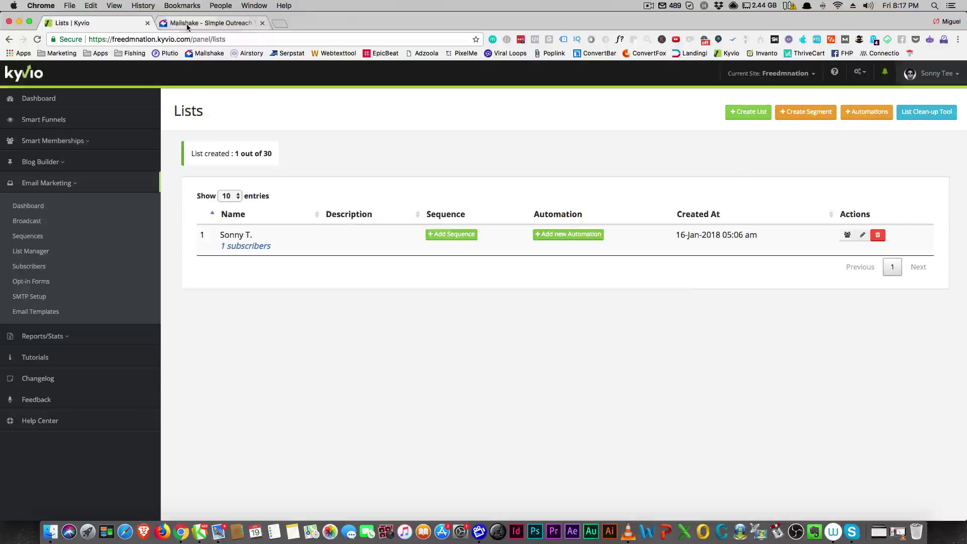
{"action": "left_click", "coordinate": [207, 23]}
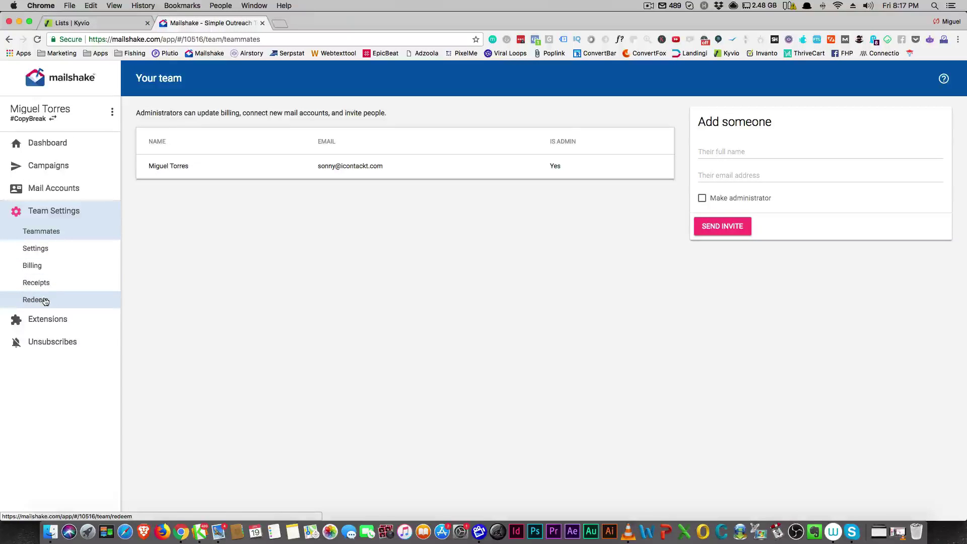
{"action": "left_click", "coordinate": [44, 168]}
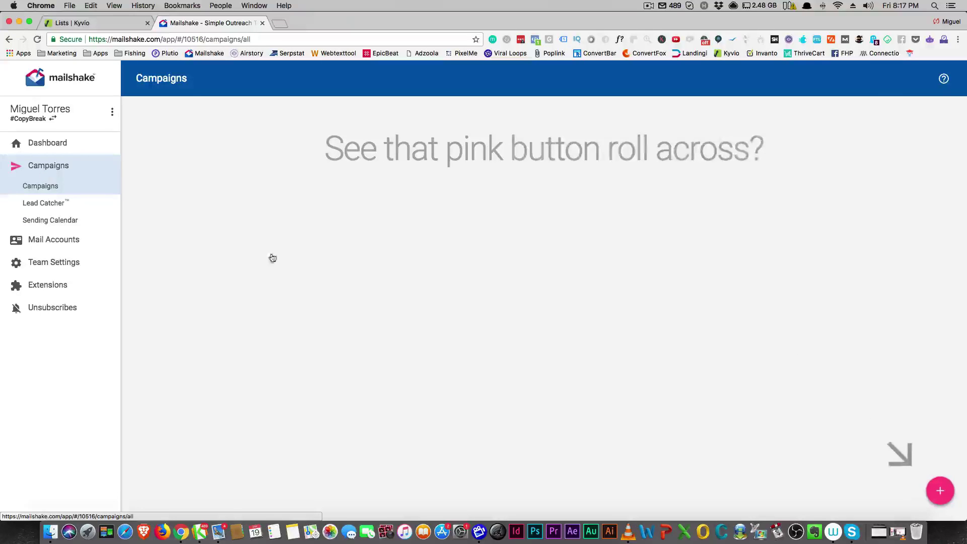
Step: Create the Mailshake campaign 'January 19 Outreach' and advance it to the recipients step
{"action": "left_click", "coordinate": [941, 491]}
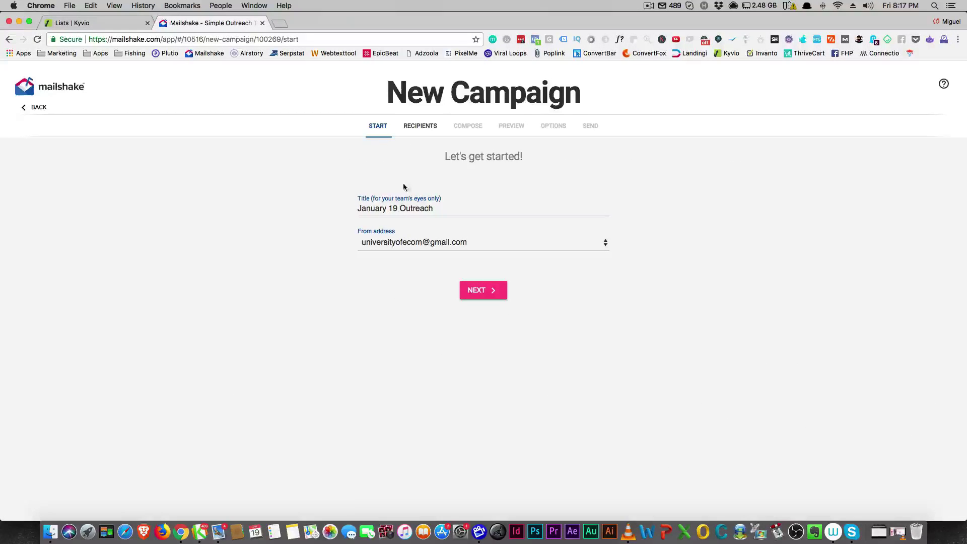
{"action": "left_click", "coordinate": [497, 291]}
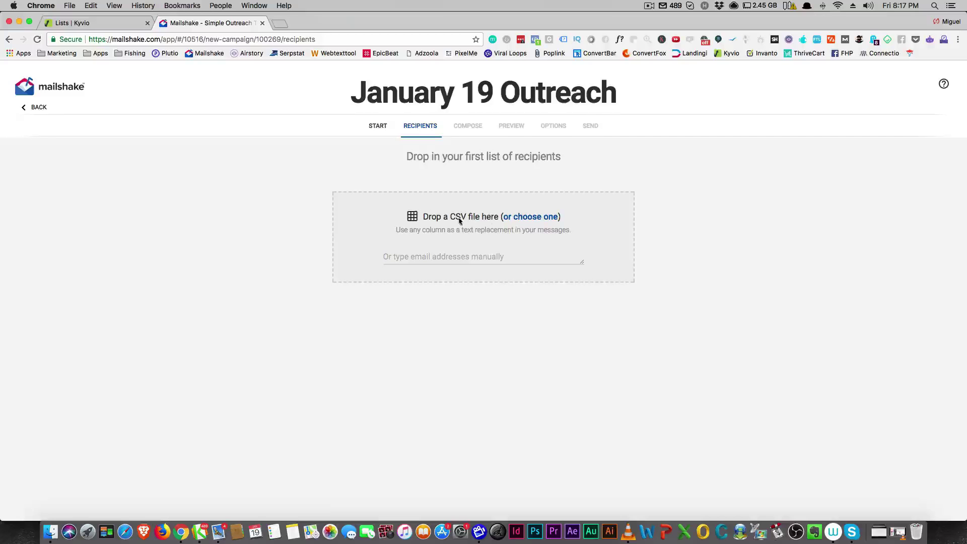
{"action": "left_click", "coordinate": [101, 23]}
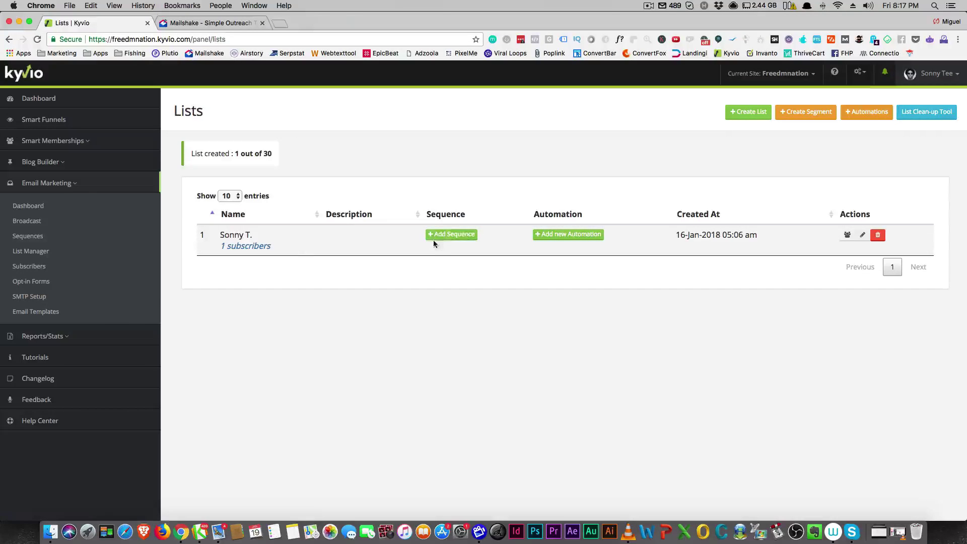
Step: Go from Kyvio's List Manager through Subscribers to the manual-entry Import Subscribers page
{"action": "left_click", "coordinate": [24, 252]}
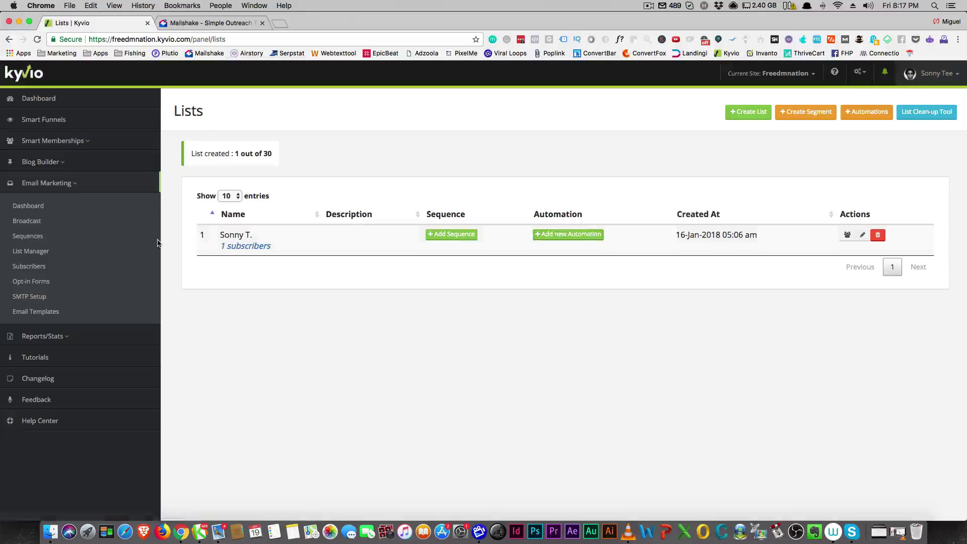
{"action": "left_click", "coordinate": [38, 270]}
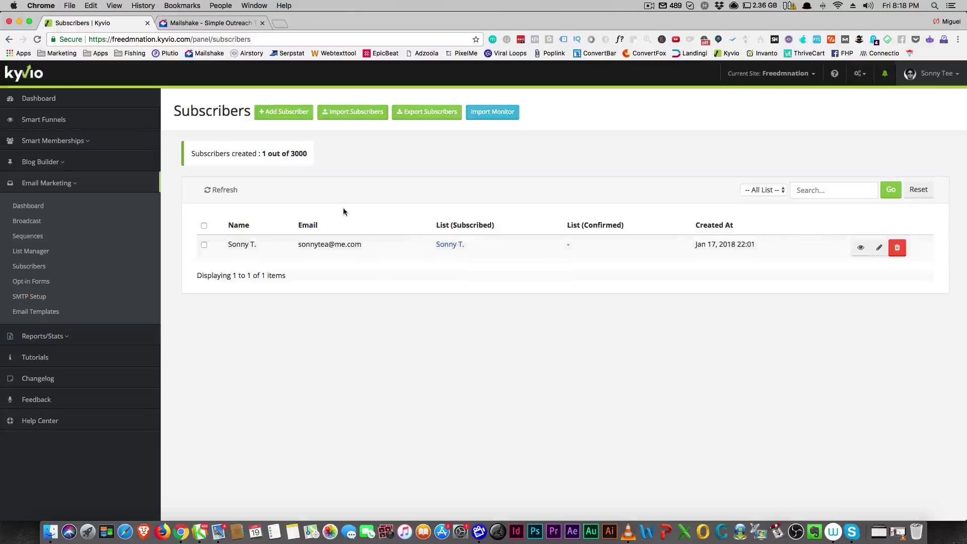
{"action": "left_click", "coordinate": [348, 119]}
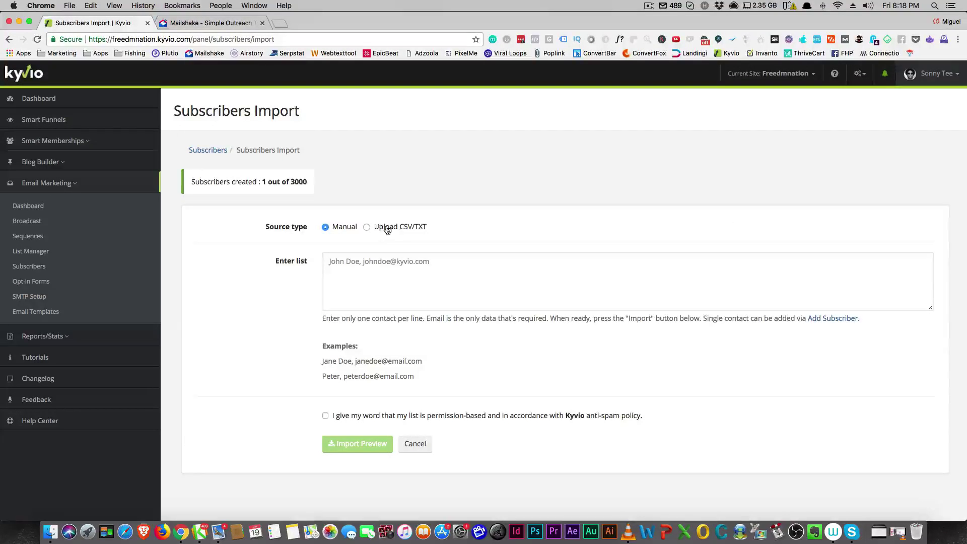
Step: Manually enter one recipient email address in Mailshake, import it, and finish the import
{"action": "left_click", "coordinate": [209, 24]}
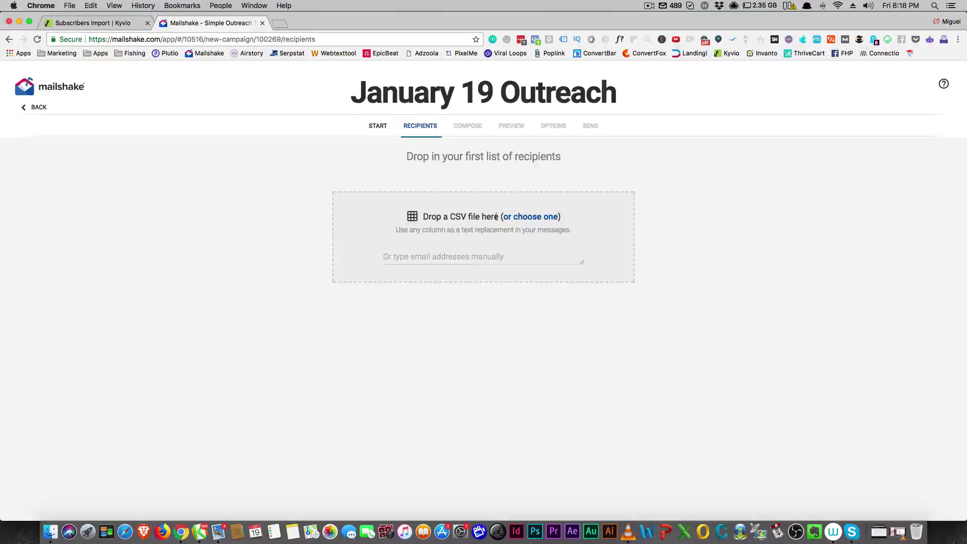
{"action": "left_click", "coordinate": [451, 256]}
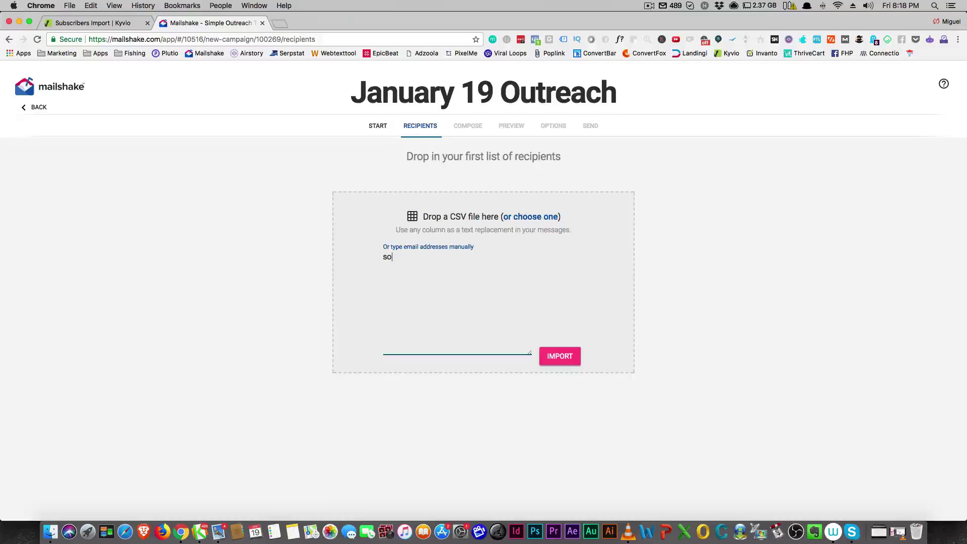
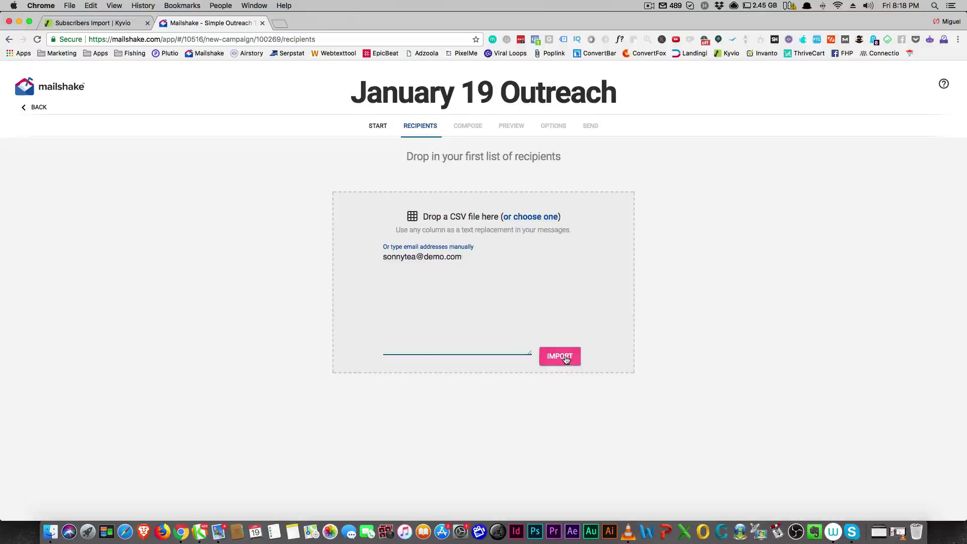
{"action": "left_click", "coordinate": [564, 356]}
{"action": "left_click", "coordinate": [536, 191]}
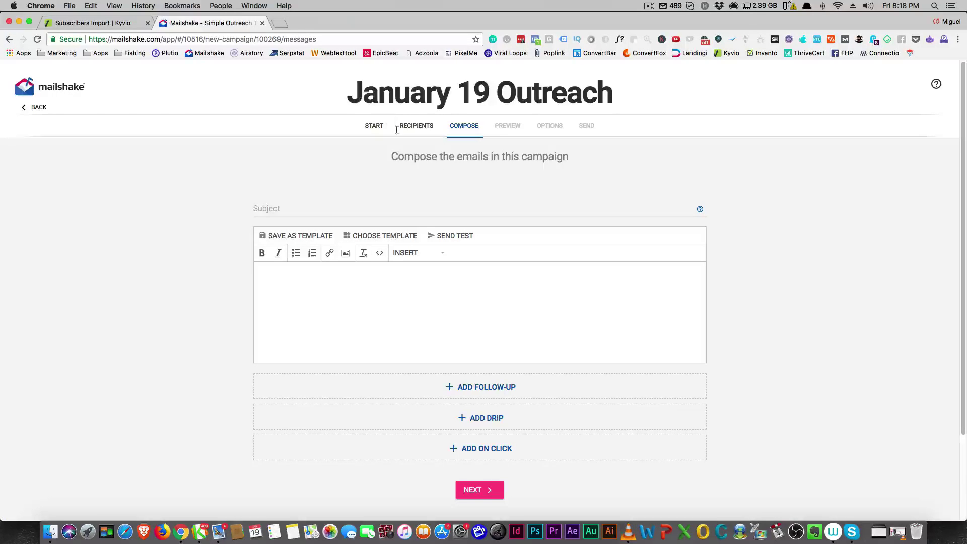
Step: Type the test line 'Test' into the campaign's email body
{"action": "scroll", "coordinate": [426, 197], "scroll_direction": "down", "scroll_amount": 3}
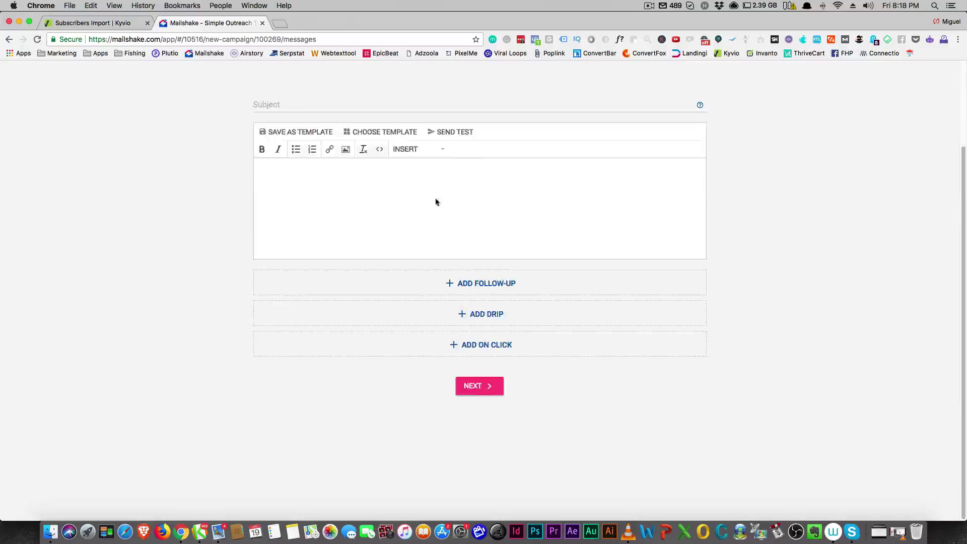
{"action": "left_click", "coordinate": [425, 197]}
{"action": "scroll", "coordinate": [447, 202], "scroll_direction": "up", "scroll_amount": 3}
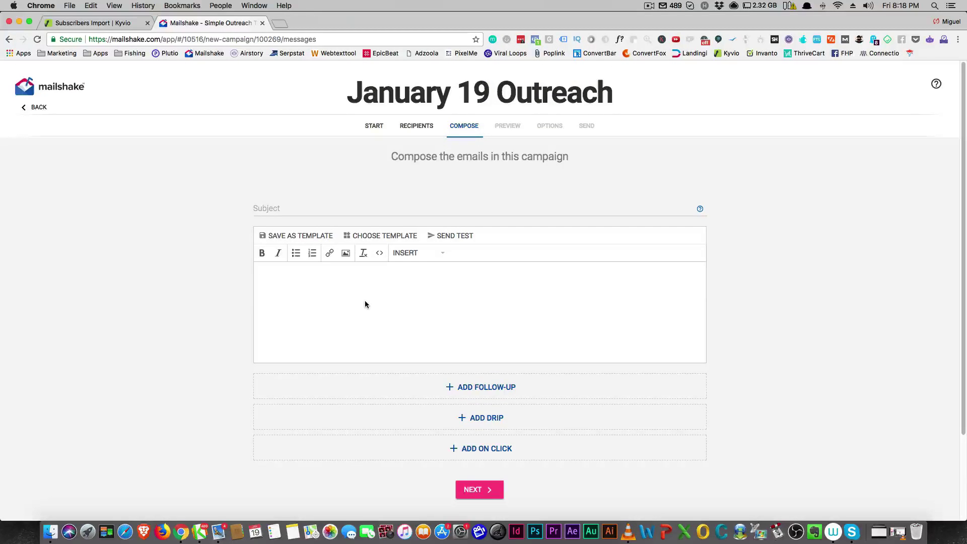
{"action": "type", "text": "Test email to Sonny"}
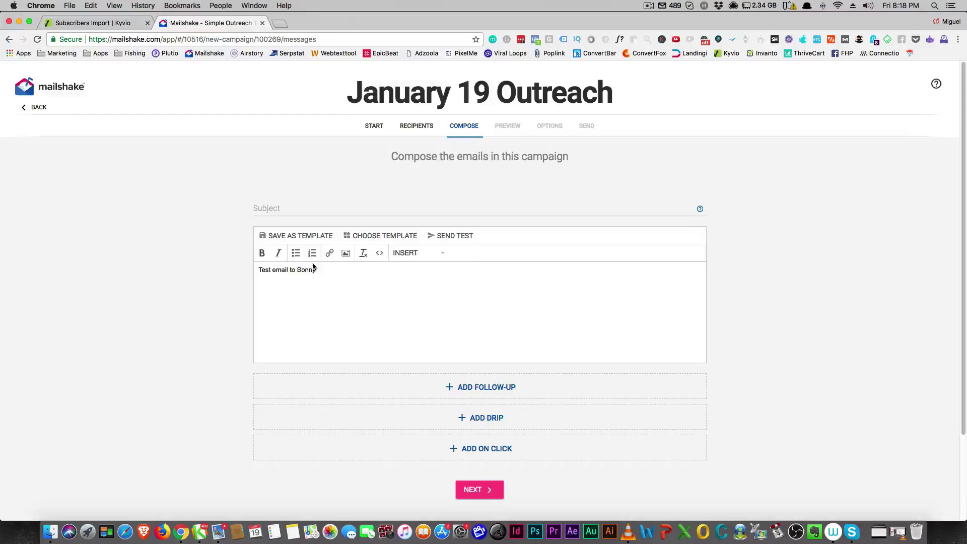
Step: Insert a first-name placeholder with fallback 'Friend', giving {{first:Friend}} in the body
{"action": "left_click", "coordinate": [420, 257]}
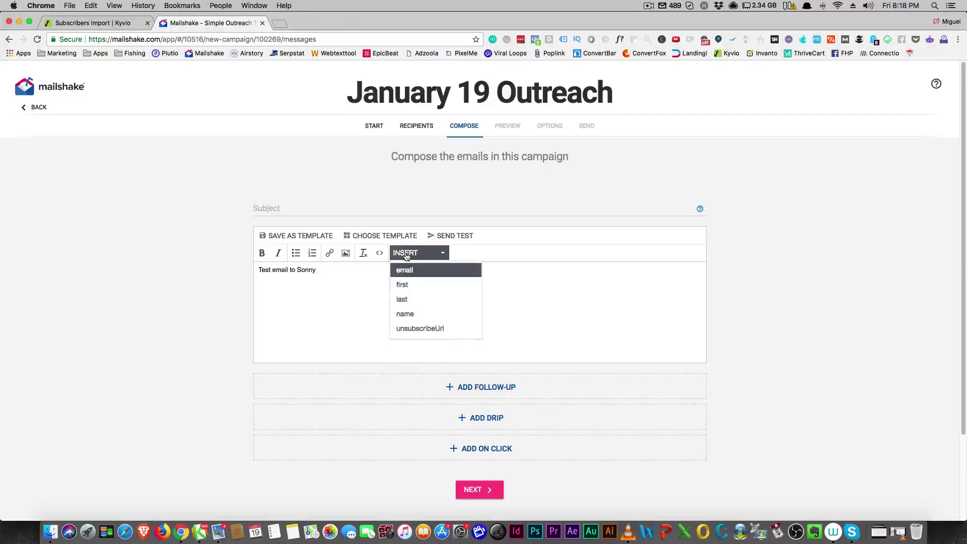
{"action": "left_click", "coordinate": [403, 285]}
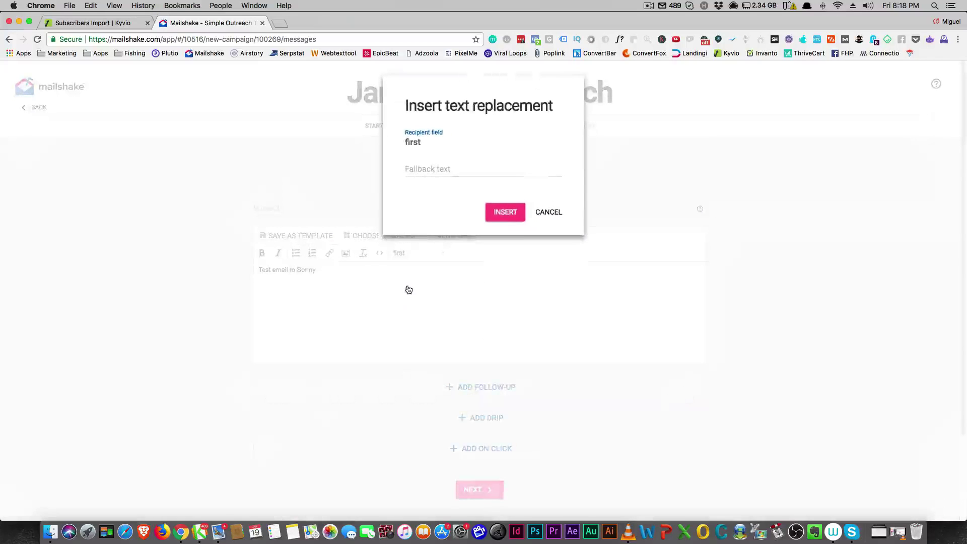
{"action": "left_click", "coordinate": [425, 168]}
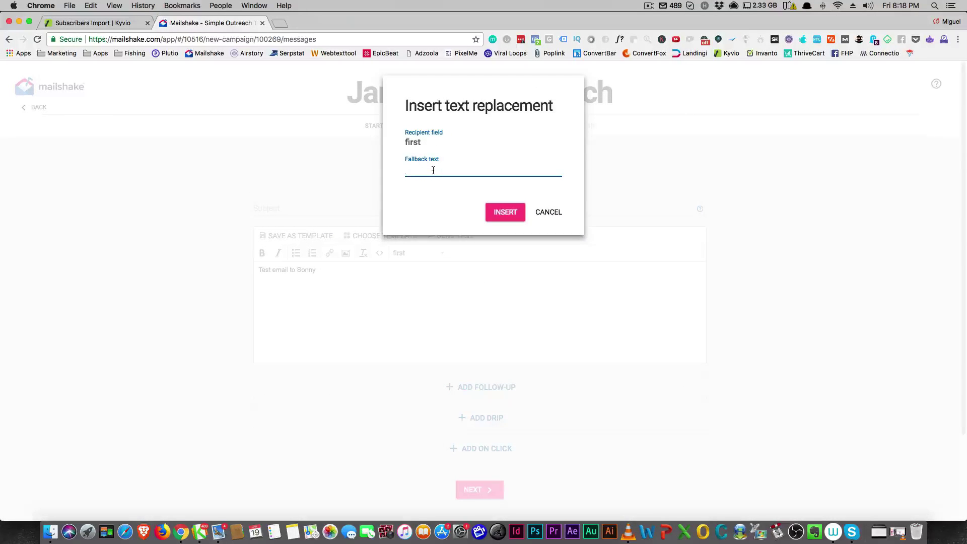
{"action": "type", "text": "Friend"}
{"action": "left_click", "coordinate": [506, 214]}
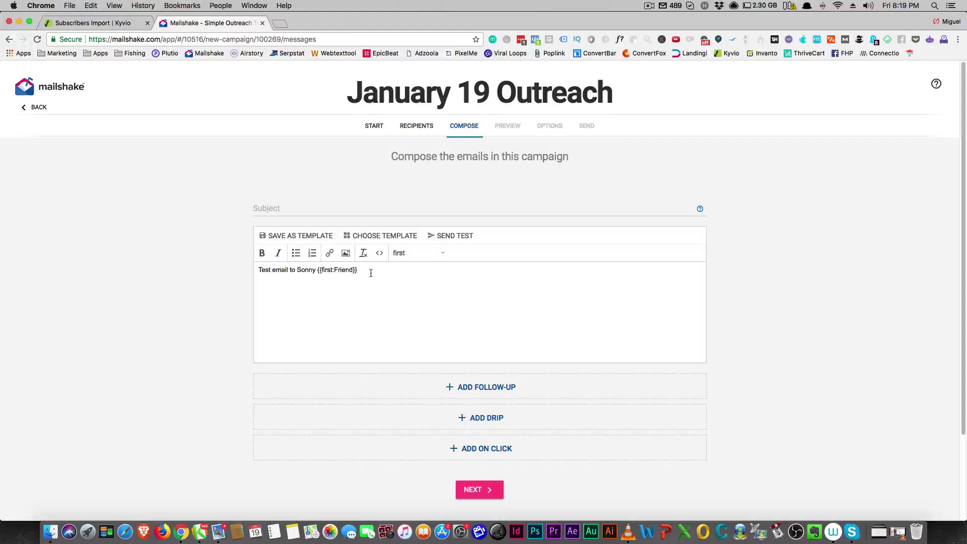
{"action": "left_click", "coordinate": [111, 23]}
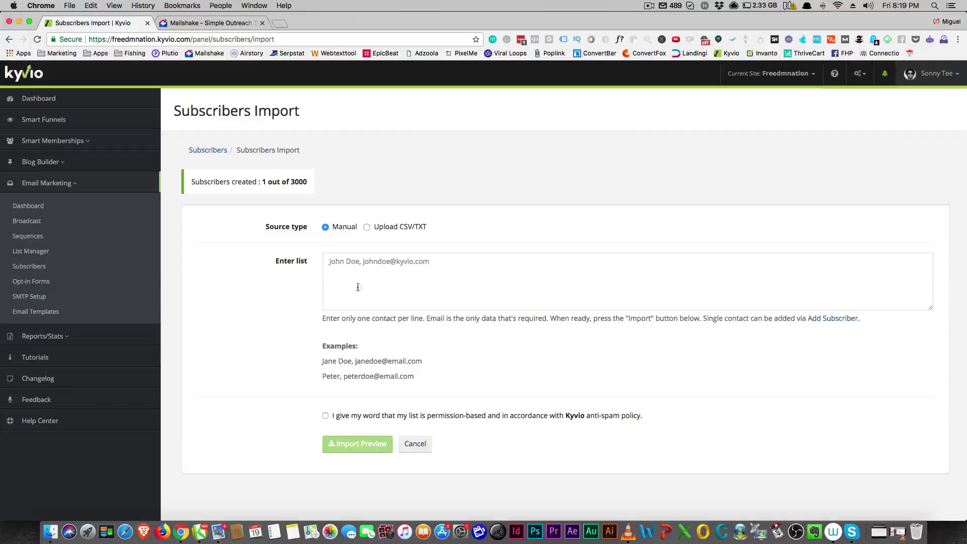
Step: Open Kyvio's Broadcast page listing three sent emails and start a new broadcast
{"action": "left_click", "coordinate": [366, 268]}
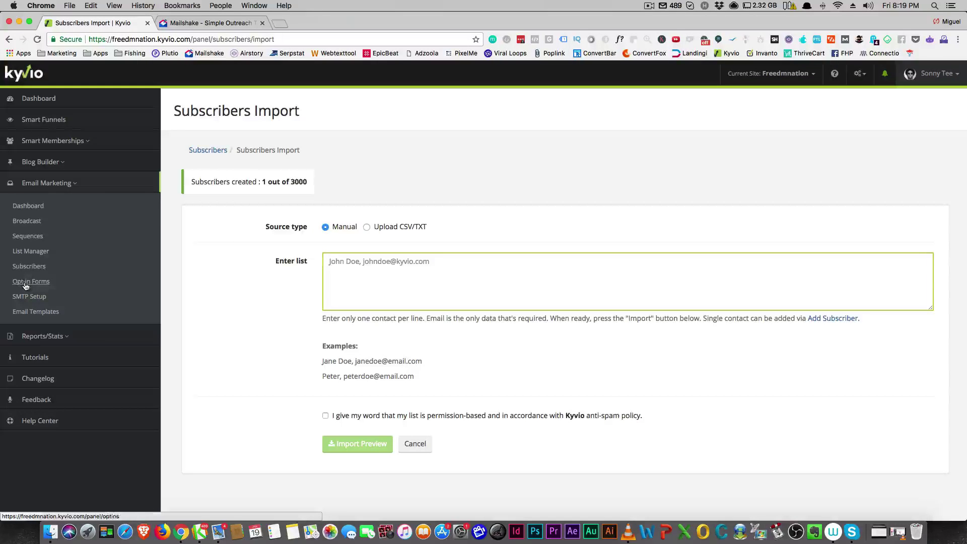
{"action": "left_click", "coordinate": [26, 221]}
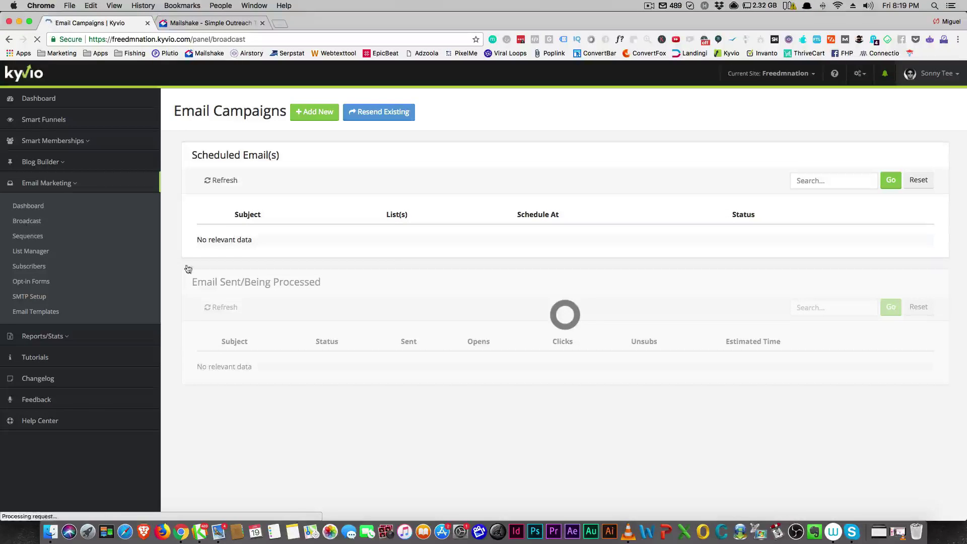
{"action": "left_click", "coordinate": [309, 117]}
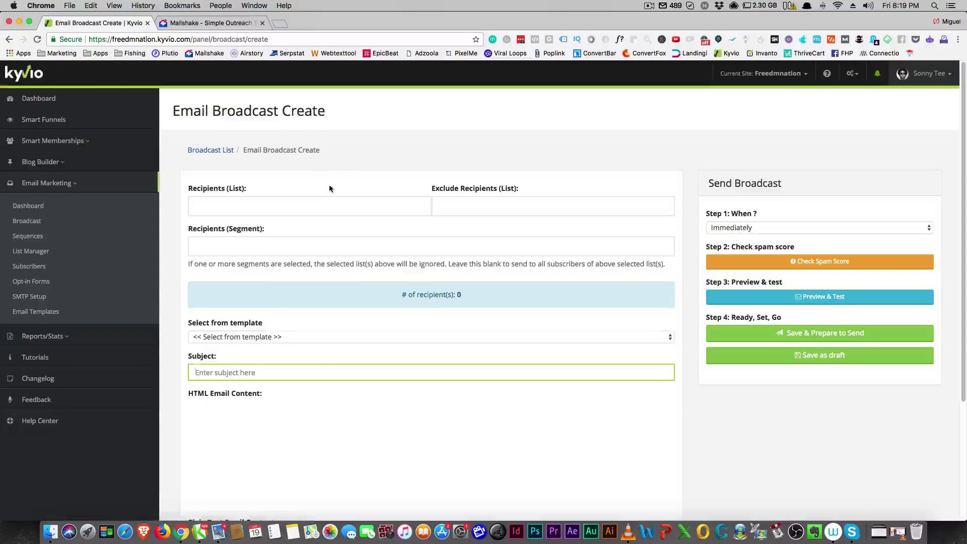
Step: Target the subscriber list (1 recipient) and review the segment and template dropdowns
{"action": "left_click", "coordinate": [303, 202]}
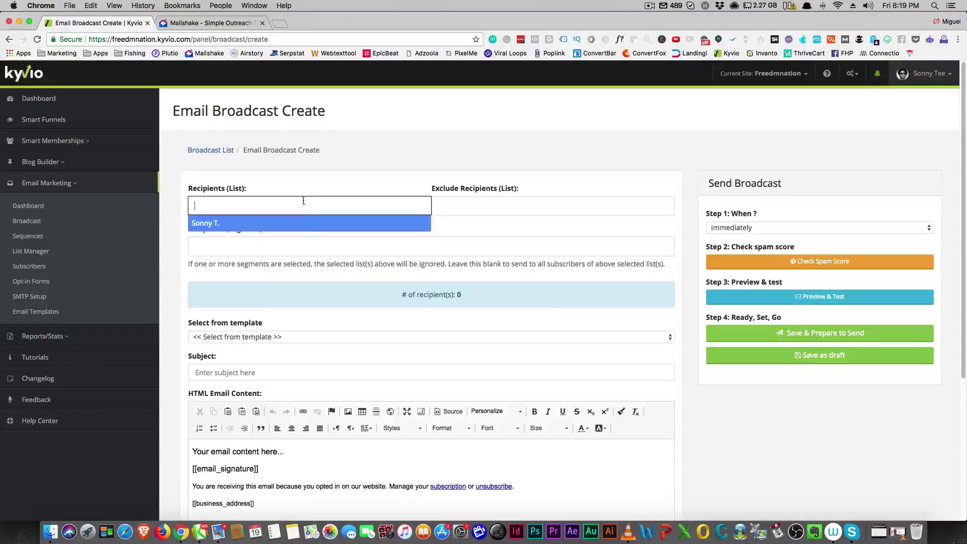
{"action": "left_click", "coordinate": [302, 222]}
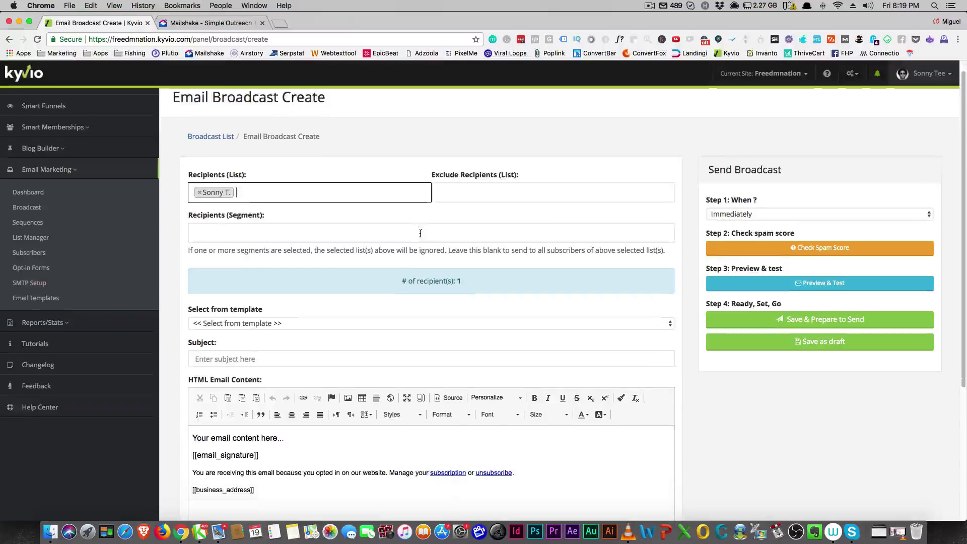
{"action": "scroll", "coordinate": [433, 225], "scroll_direction": "down", "scroll_amount": 1}
{"action": "left_click", "coordinate": [358, 229]}
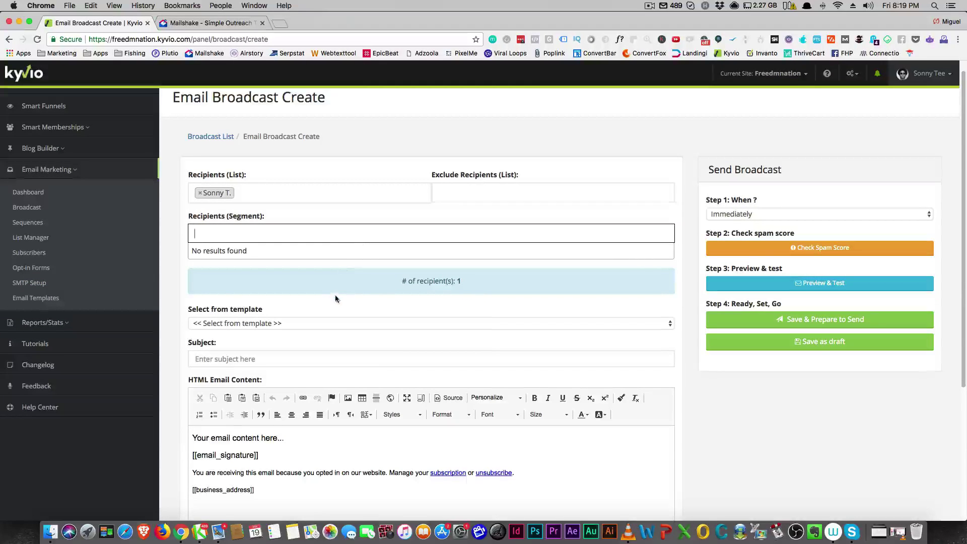
{"action": "scroll", "coordinate": [336, 295], "scroll_direction": "down", "scroll_amount": 5}
{"action": "left_click", "coordinate": [330, 177]}
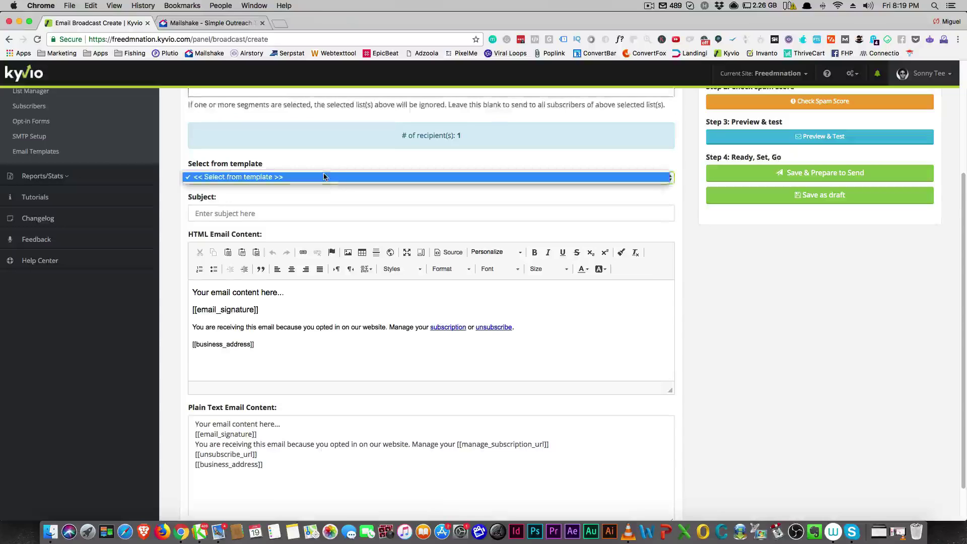
{"action": "left_click", "coordinate": [321, 212]}
Step: Inspect the [[email_signature]] placeholder and the Personalize merge fields, then return to Mailshake
{"action": "left_click", "coordinate": [321, 212]}
{"action": "scroll", "coordinate": [318, 213], "scroll_direction": "down", "scroll_amount": 2}
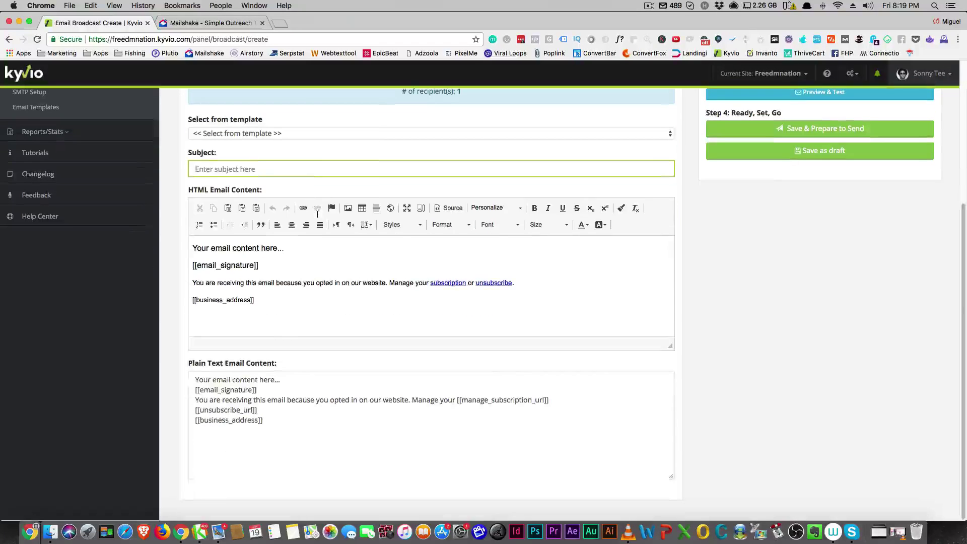
{"action": "left_click_drag", "start_coordinate": [193, 265], "coordinate": [256, 267]}
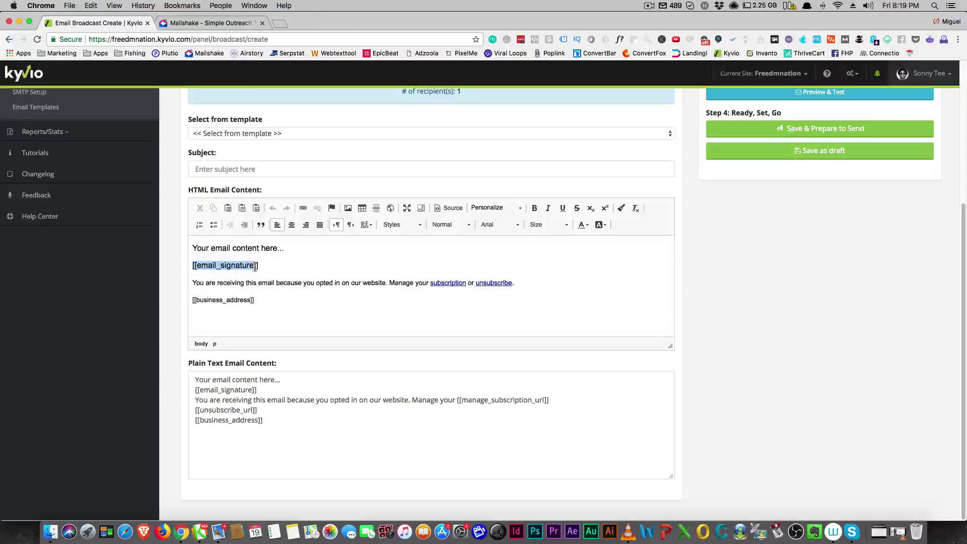
{"action": "left_click", "coordinate": [256, 267]}
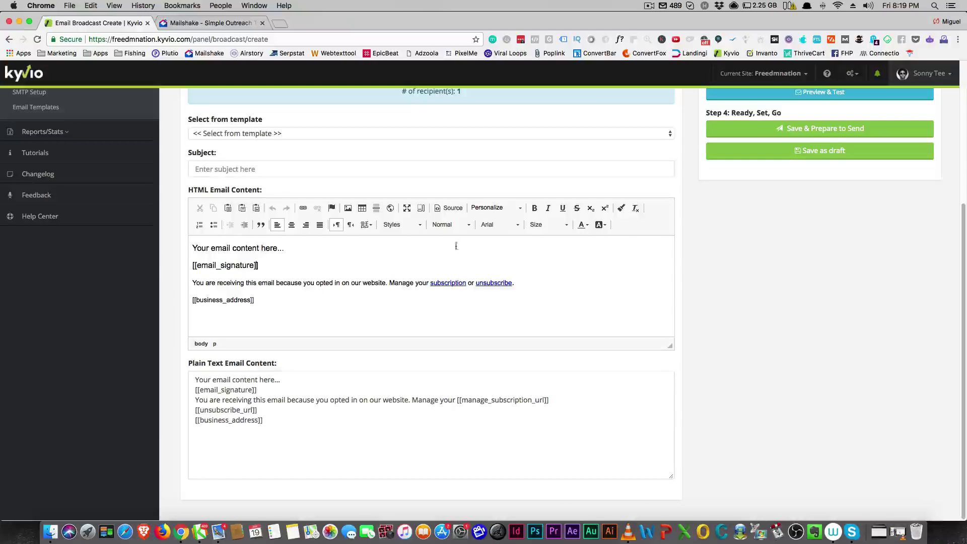
{"action": "left_click", "coordinate": [510, 208]}
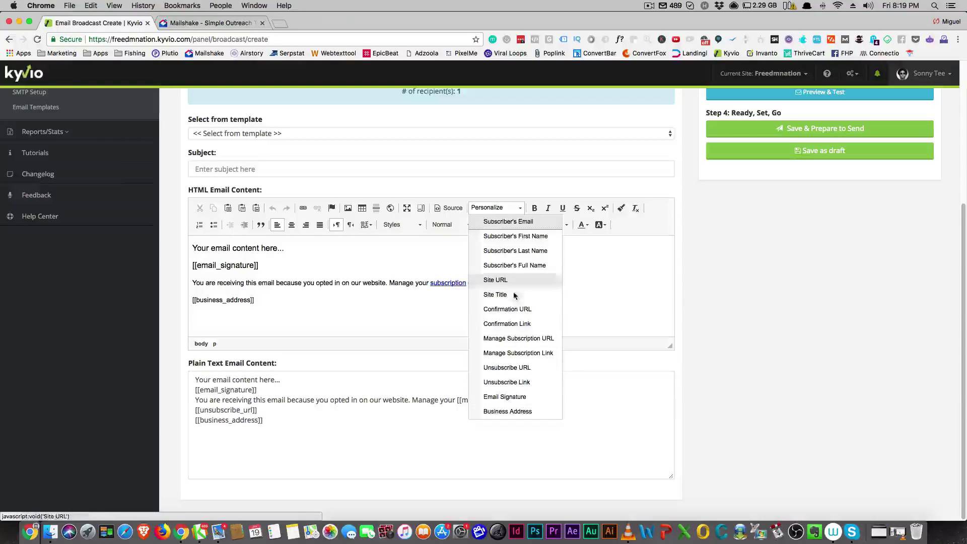
{"action": "left_click", "coordinate": [513, 309]}
{"action": "left_click", "coordinate": [221, 23]}
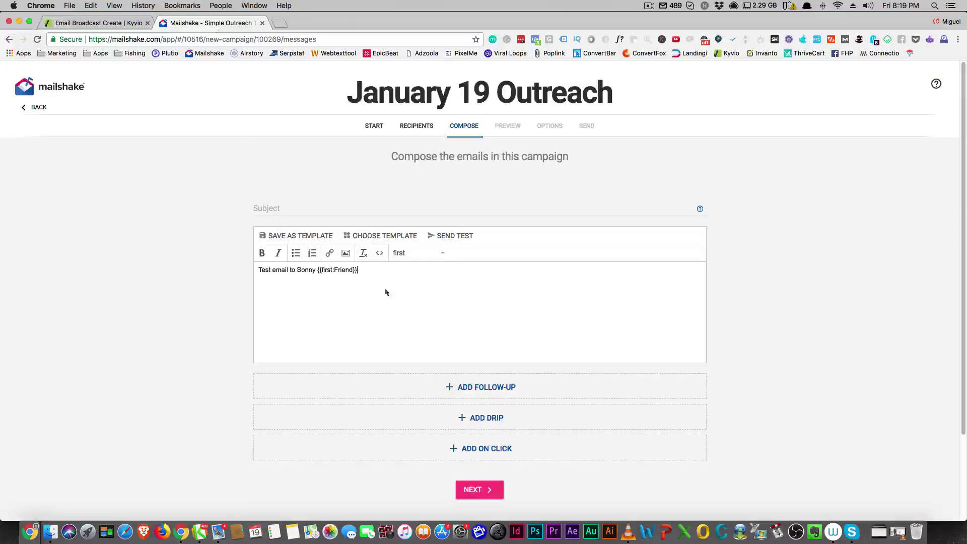
{"action": "scroll", "coordinate": [450, 328], "scroll_direction": "down", "scroll_amount": 3}
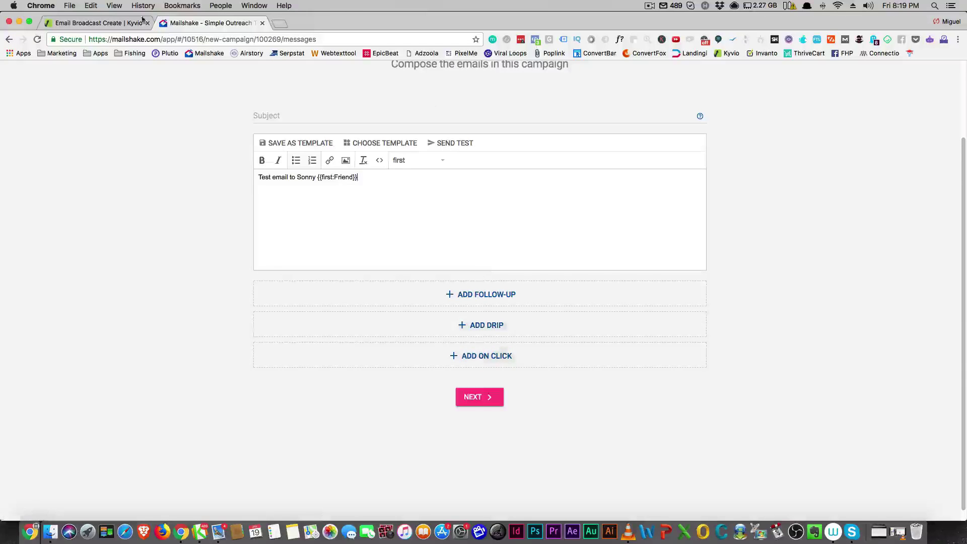
Step: Back in Kyvio, start a new email sequence from the Sequences overview
{"action": "left_click", "coordinate": [93, 23]}
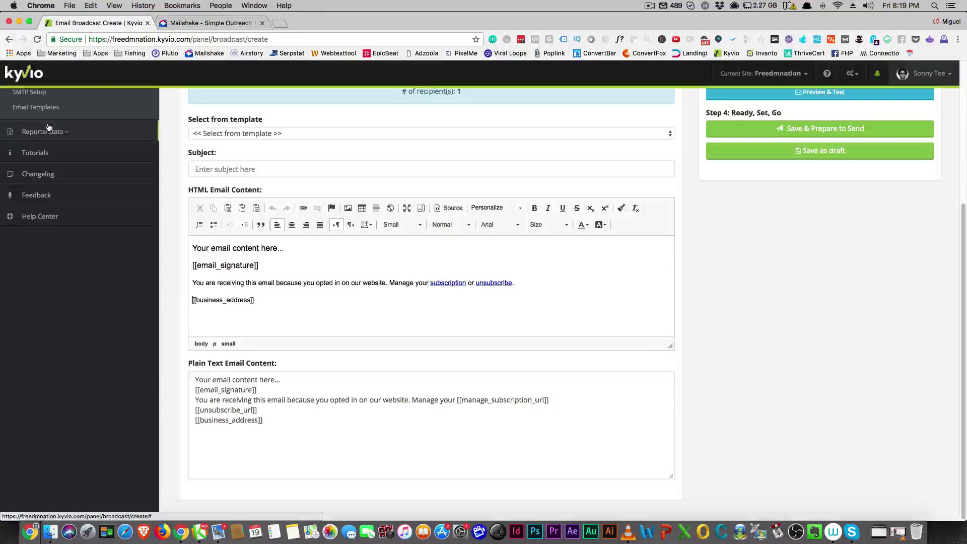
{"action": "scroll", "coordinate": [46, 137], "scroll_direction": "up", "scroll_amount": 3}
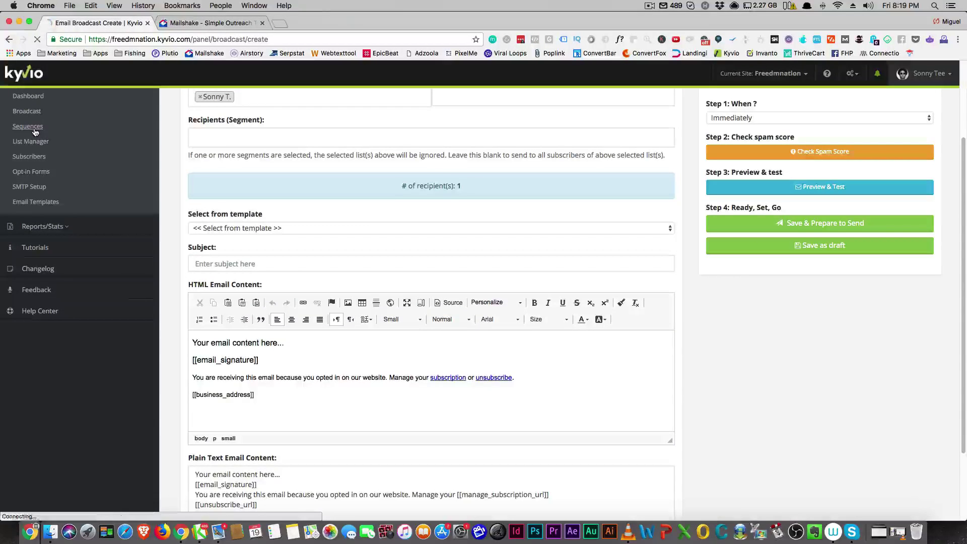
{"action": "left_click", "coordinate": [35, 129]}
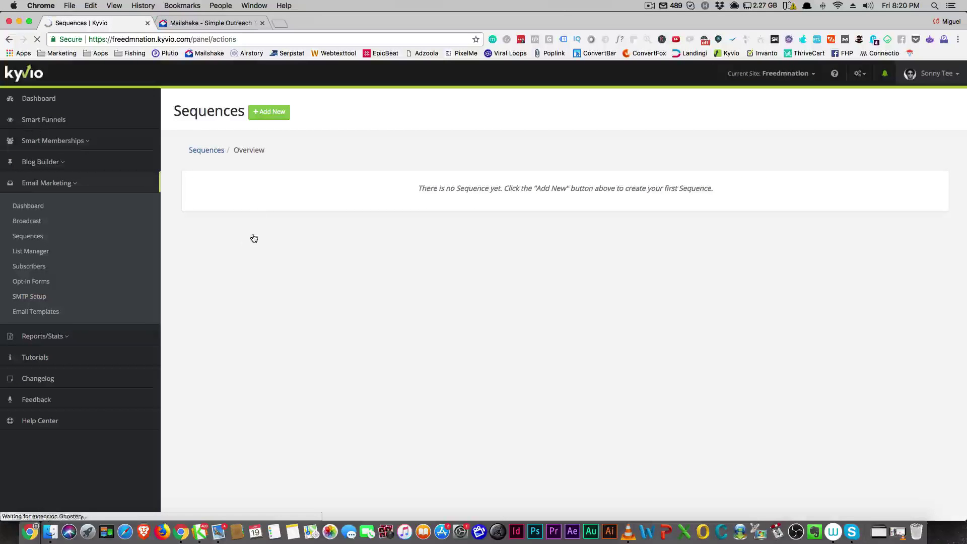
{"action": "left_click", "coordinate": [256, 114]}
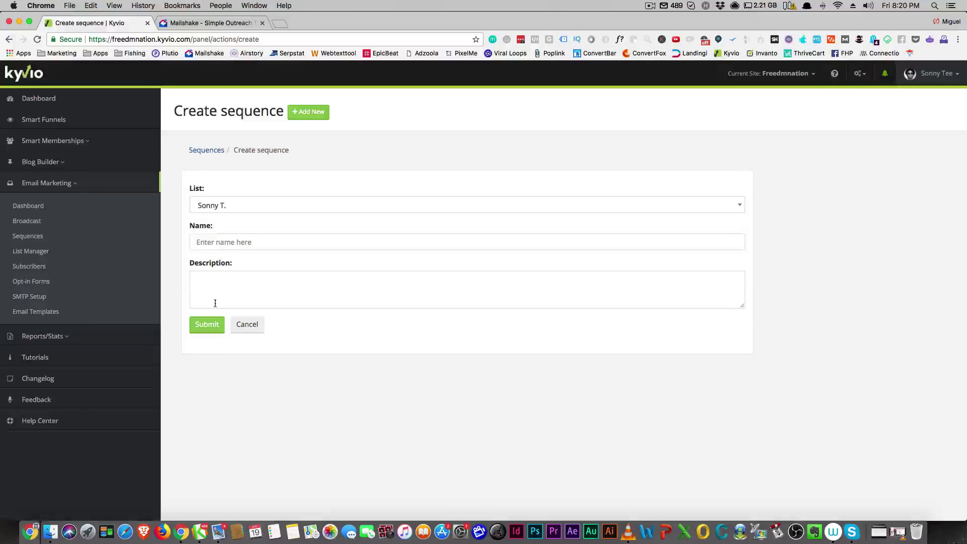
Step: Give Mailshake's January 19 Outreach email the subject 'demo' and advance through preview to its Options step
{"action": "left_click", "coordinate": [207, 23]}
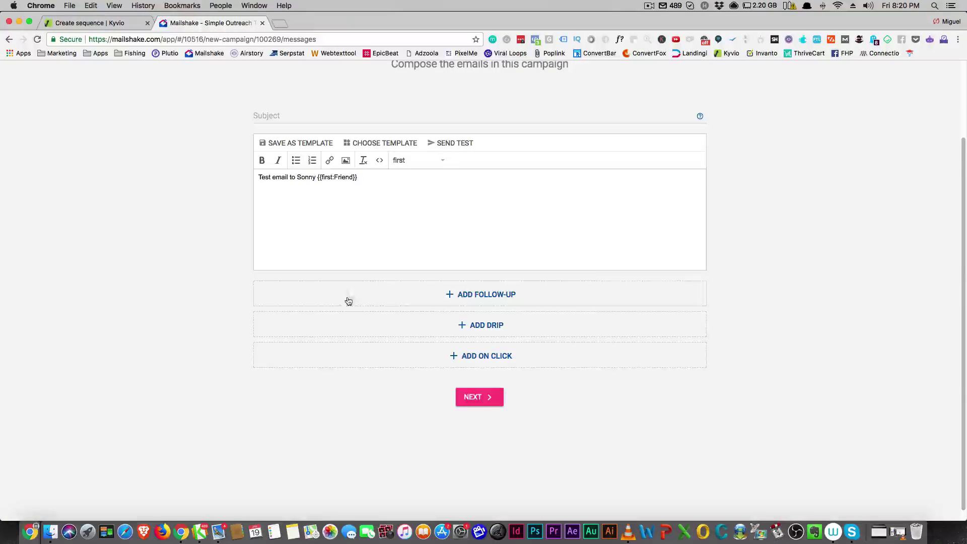
{"action": "scroll", "coordinate": [492, 378], "scroll_direction": "up", "scroll_amount": 3}
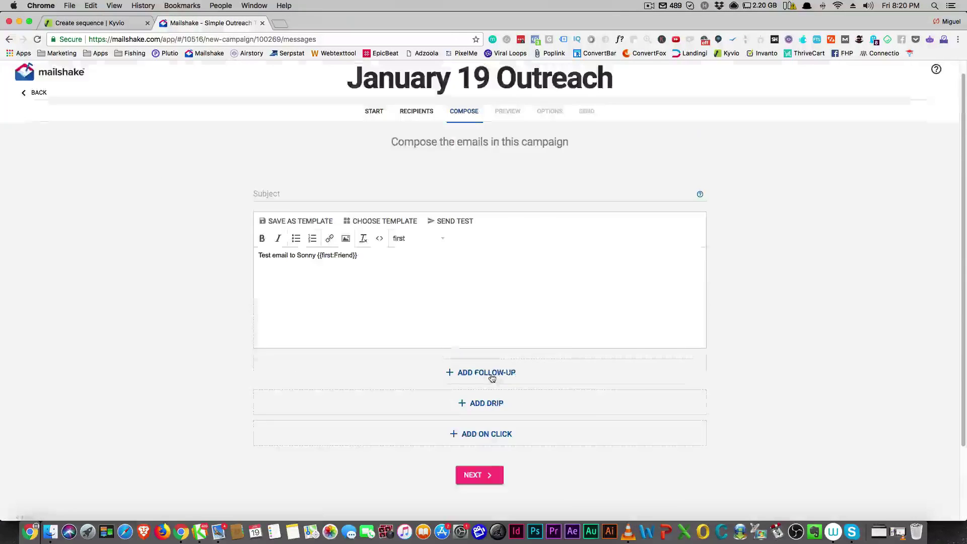
{"action": "left_click", "coordinate": [474, 476]}
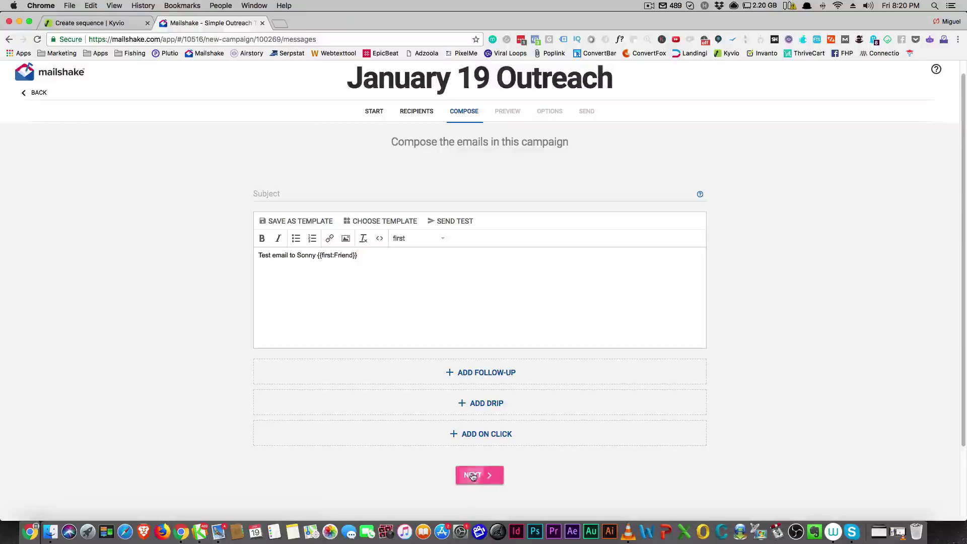
{"action": "scroll", "coordinate": [504, 423], "scroll_direction": "down", "scroll_amount": 3}
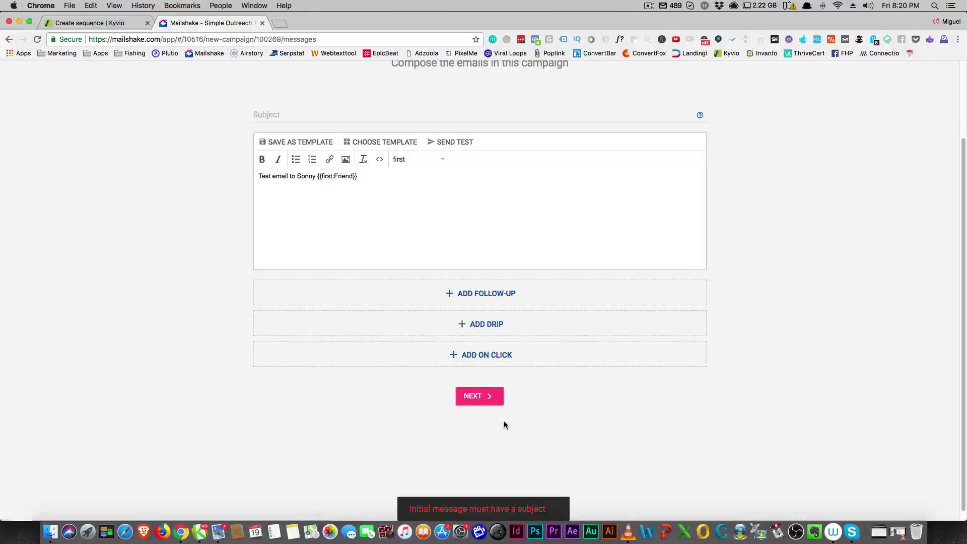
{"action": "scroll", "coordinate": [504, 419], "scroll_direction": "up", "scroll_amount": 3}
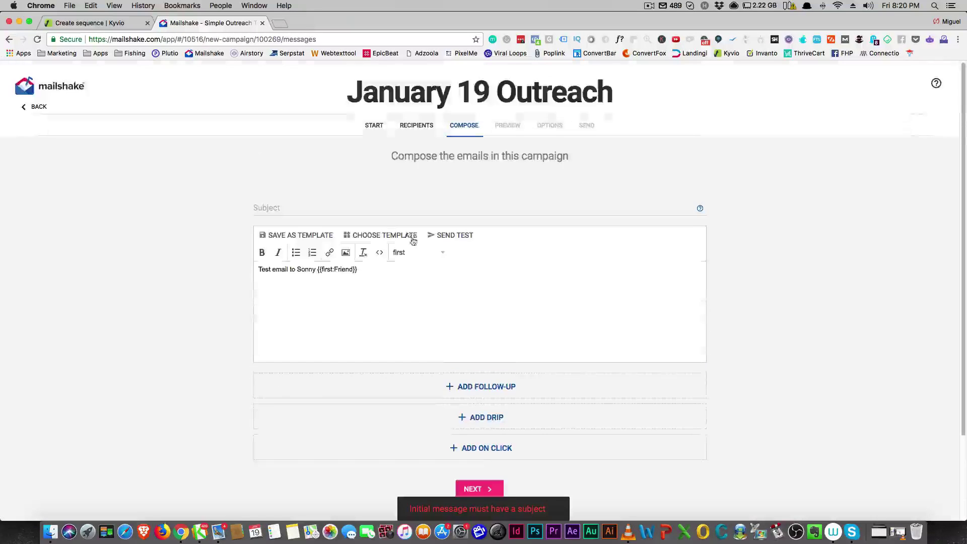
{"action": "left_click", "coordinate": [296, 203]}
{"action": "type", "text": "demo"}
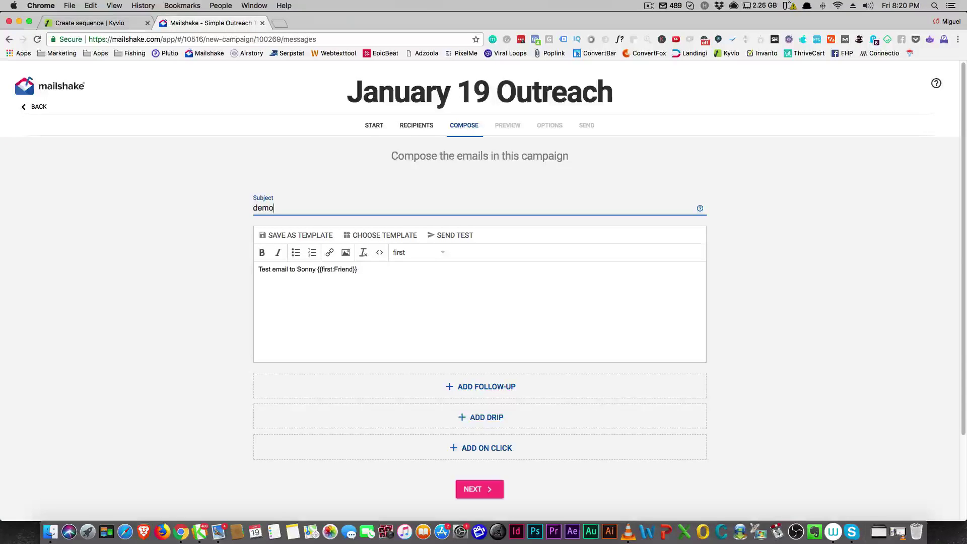
{"action": "left_click", "coordinate": [472, 488]}
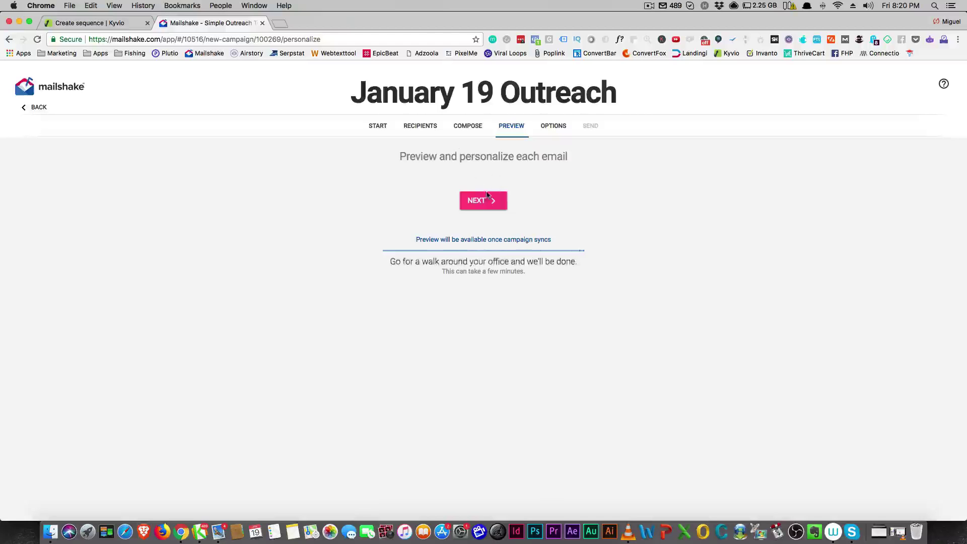
{"action": "left_click", "coordinate": [484, 200]}
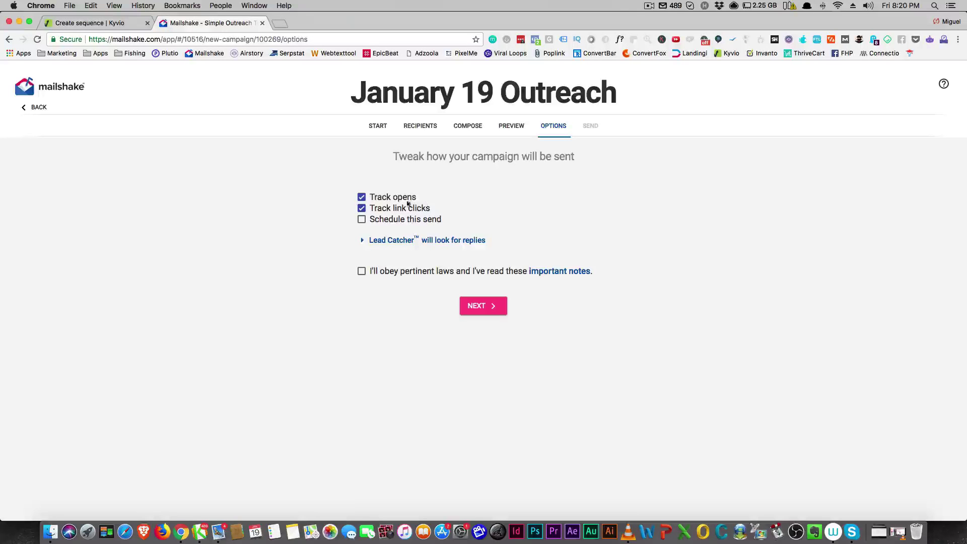
{"action": "left_click", "coordinate": [90, 23]}
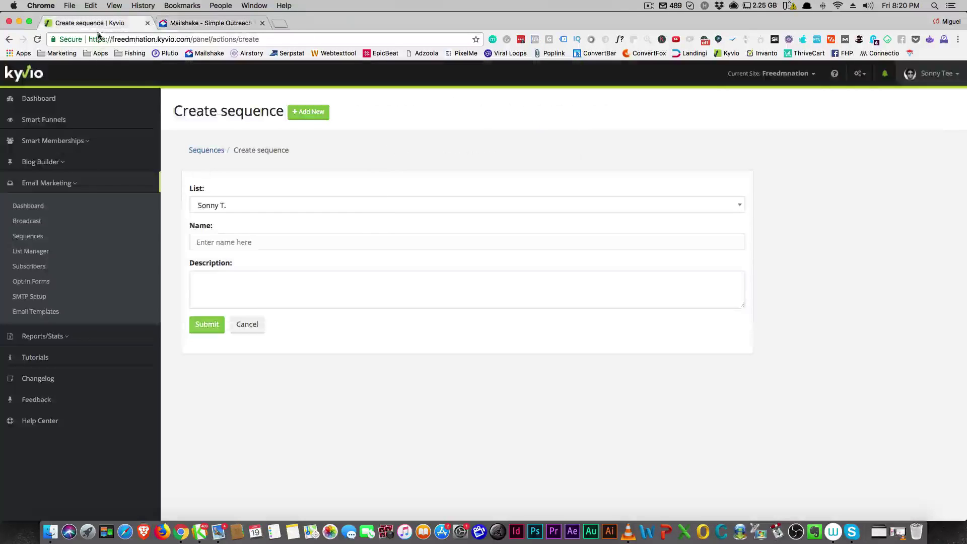
Step: Return to Kyvio's Broadcast list of sent emails, then go back to Mailshake's campaign options
{"action": "left_click", "coordinate": [24, 226]}
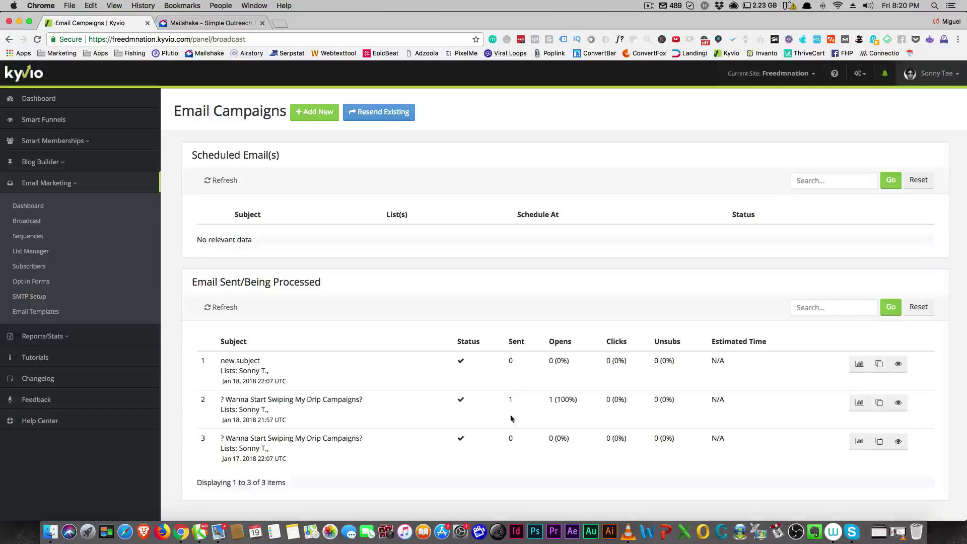
{"action": "left_click", "coordinate": [226, 39]}
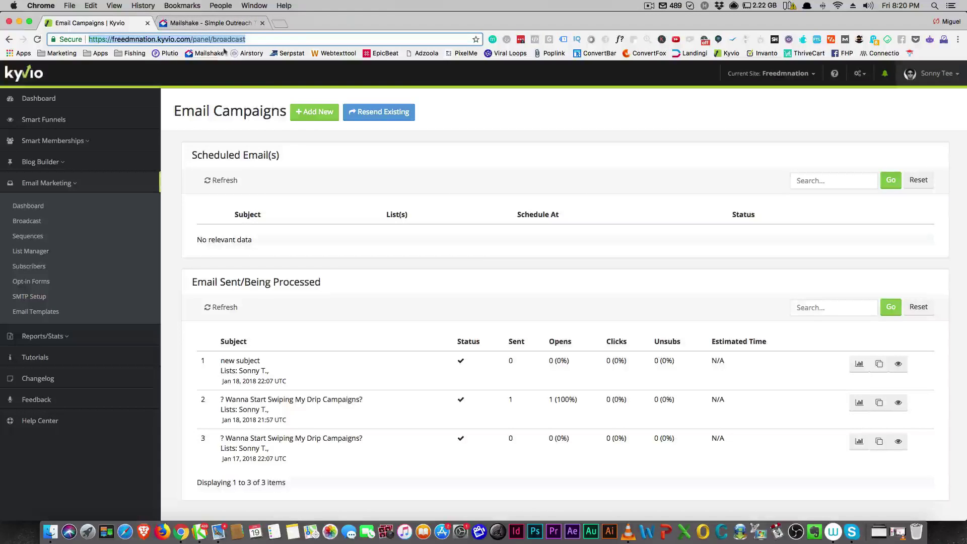
{"action": "left_click", "coordinate": [206, 24]}
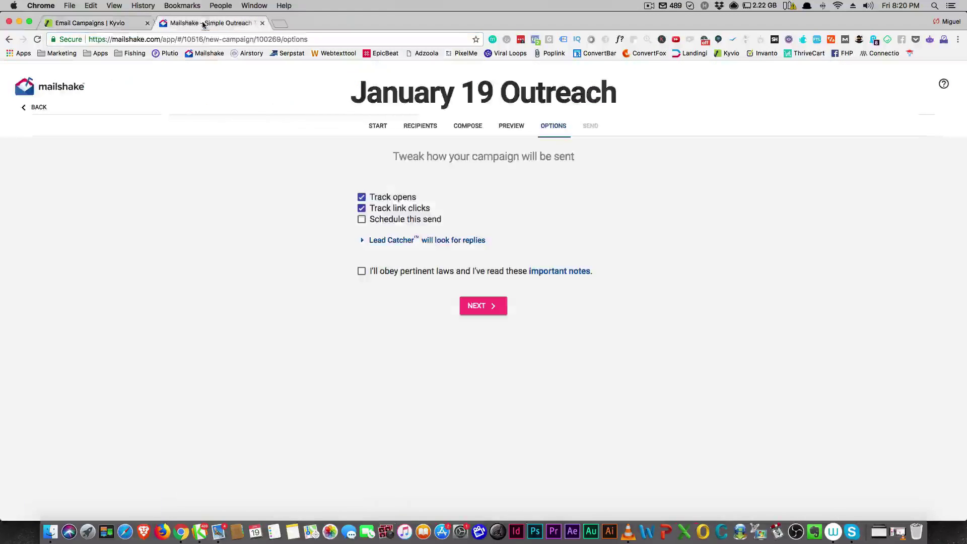
Step: Confirm the Options step, review the send summary, and return to Campaigns showing 1 recipient, 0 sent
{"action": "left_click", "coordinate": [471, 306]}
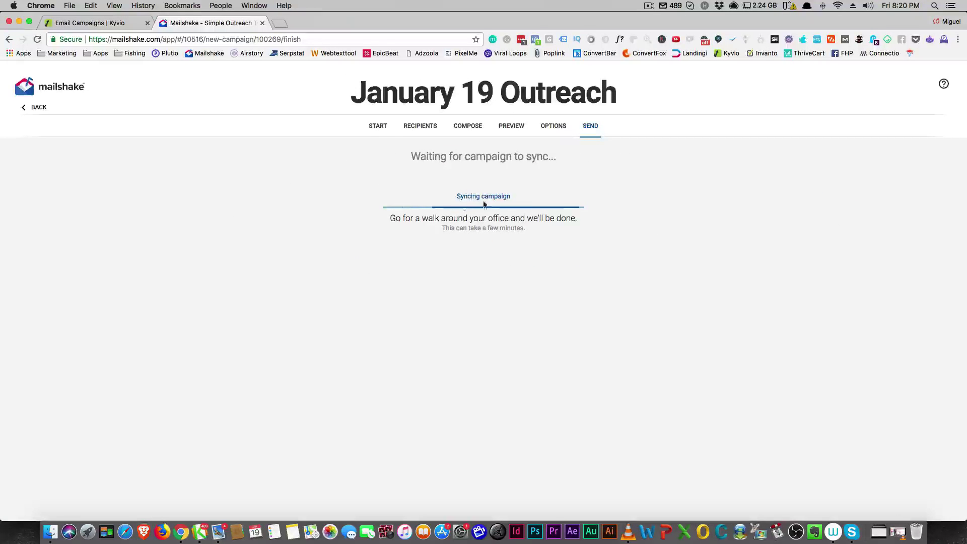
{"action": "scroll", "coordinate": [315, 250], "scroll_direction": "down", "scroll_amount": 3}
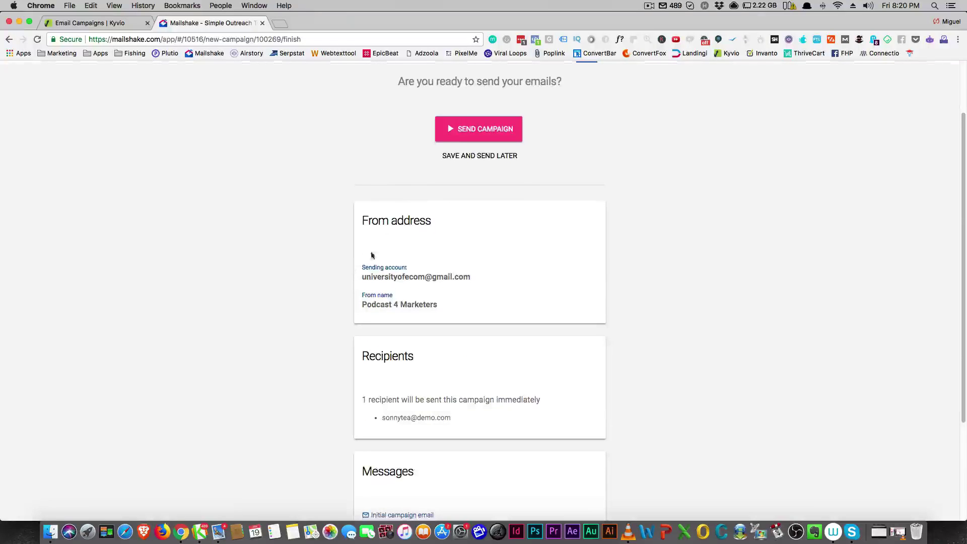
{"action": "scroll", "coordinate": [402, 268], "scroll_direction": "down", "scroll_amount": 5}
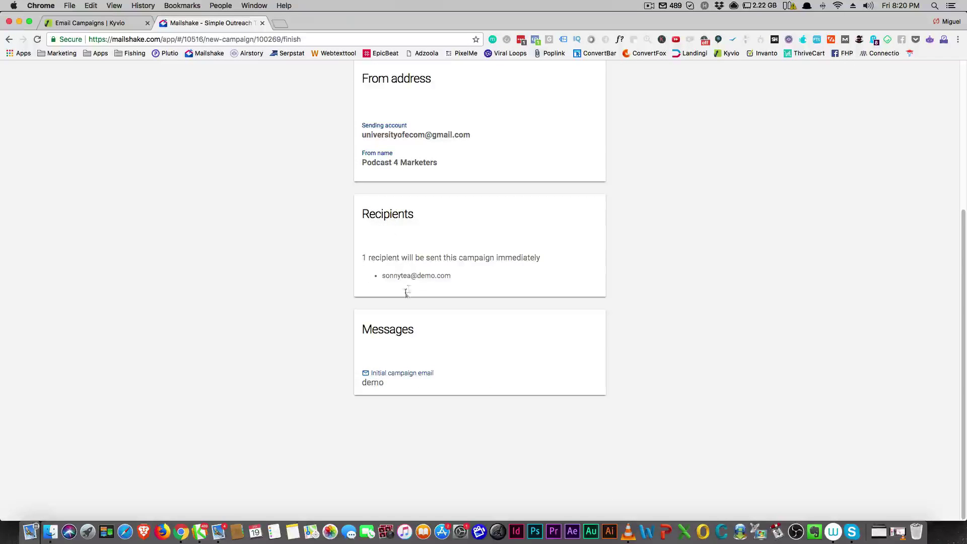
{"action": "scroll", "coordinate": [405, 291], "scroll_direction": "up", "scroll_amount": 8}
{"action": "left_click", "coordinate": [32, 108]}
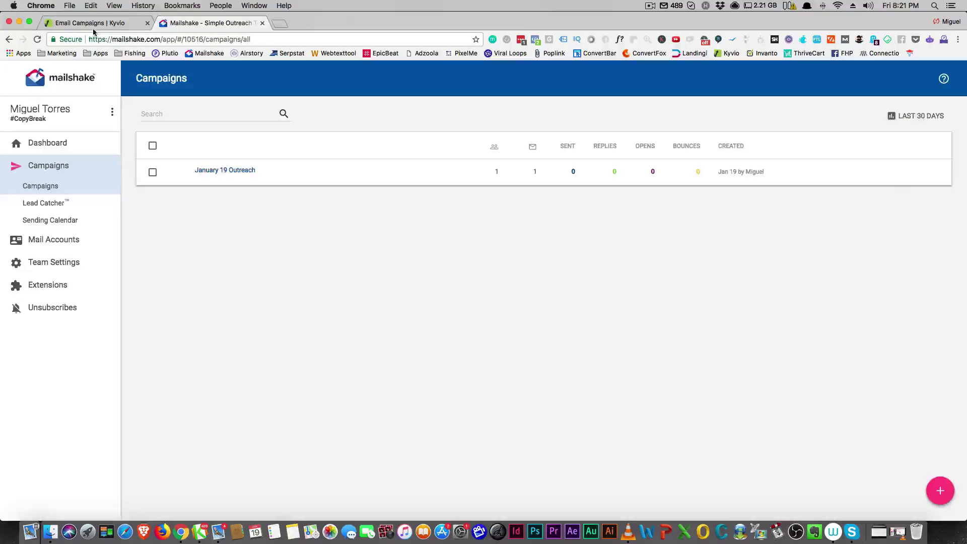
{"action": "key", "text": "ctrl+shift+Tab"}
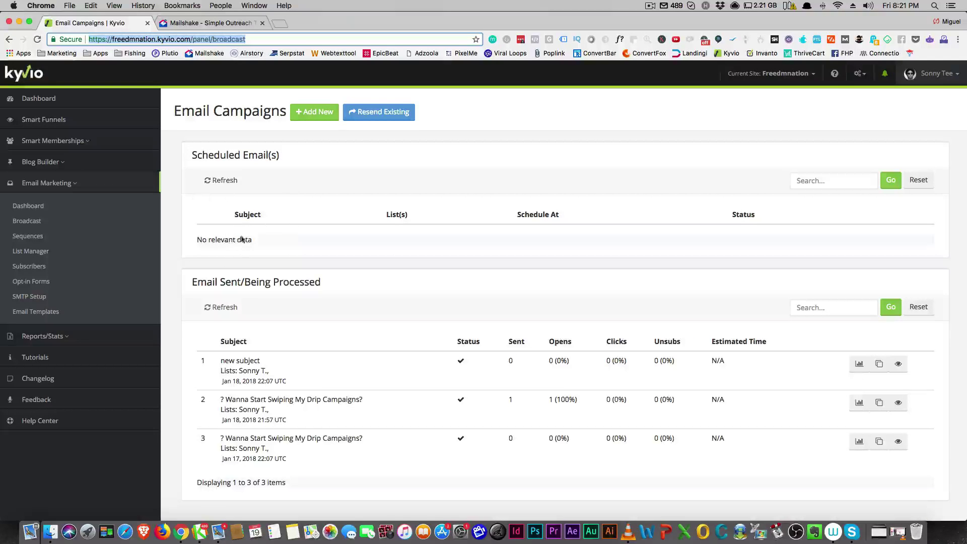
{"action": "left_click", "coordinate": [187, 25]}
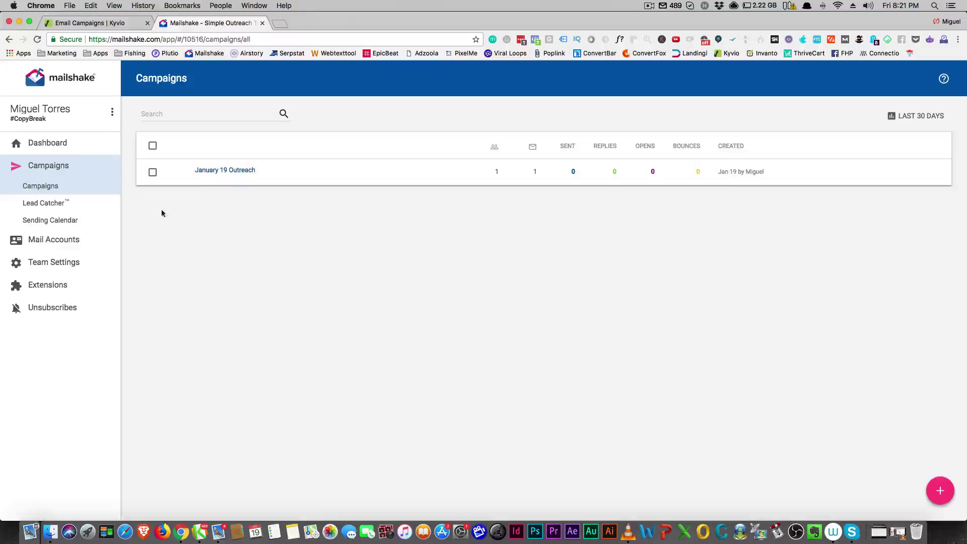
{"action": "left_click", "coordinate": [39, 204]}
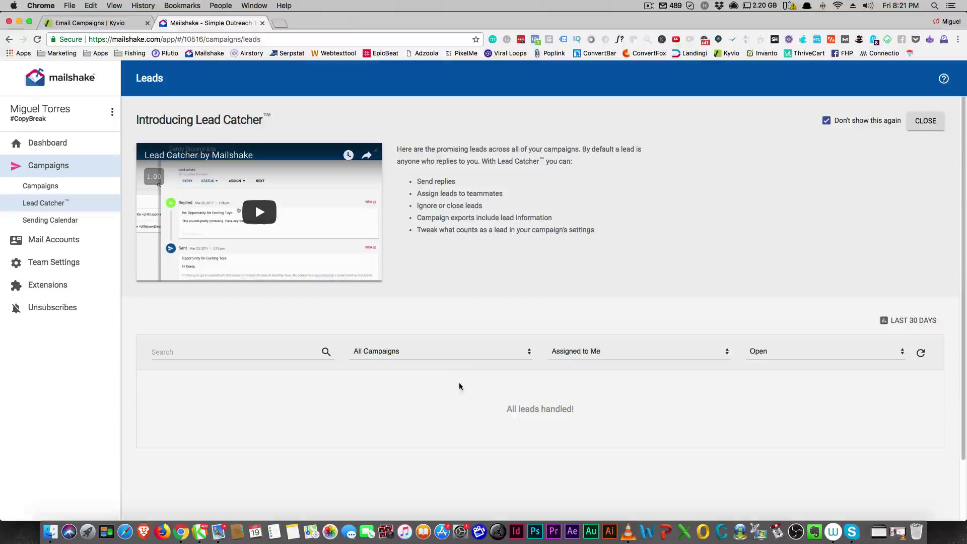
{"action": "left_click", "coordinate": [108, 23]}
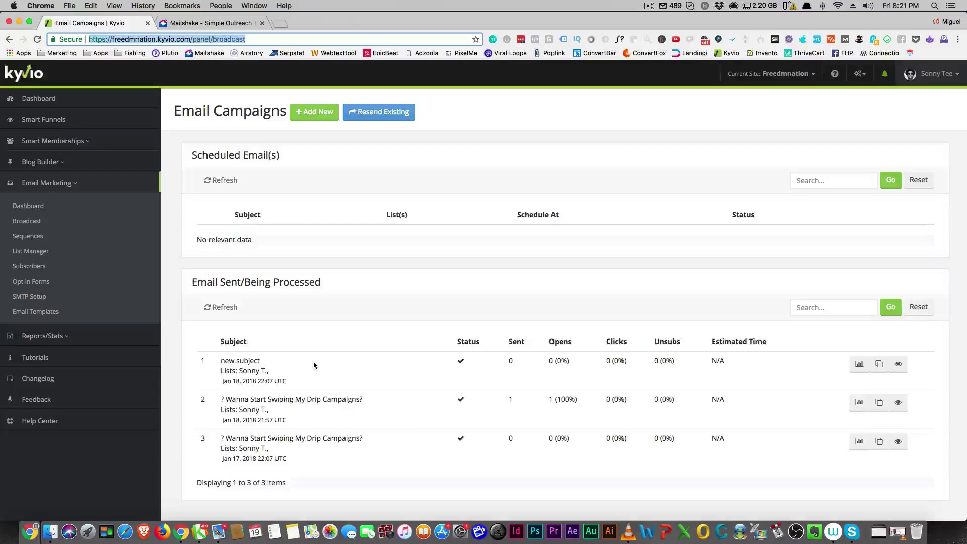
{"action": "left_click", "coordinate": [199, 23]}
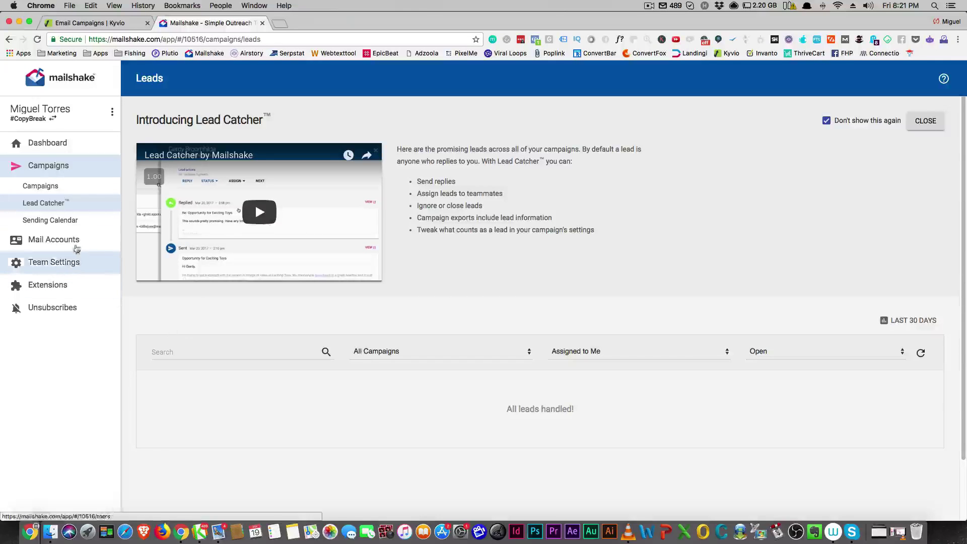
{"action": "left_click", "coordinate": [50, 220]}
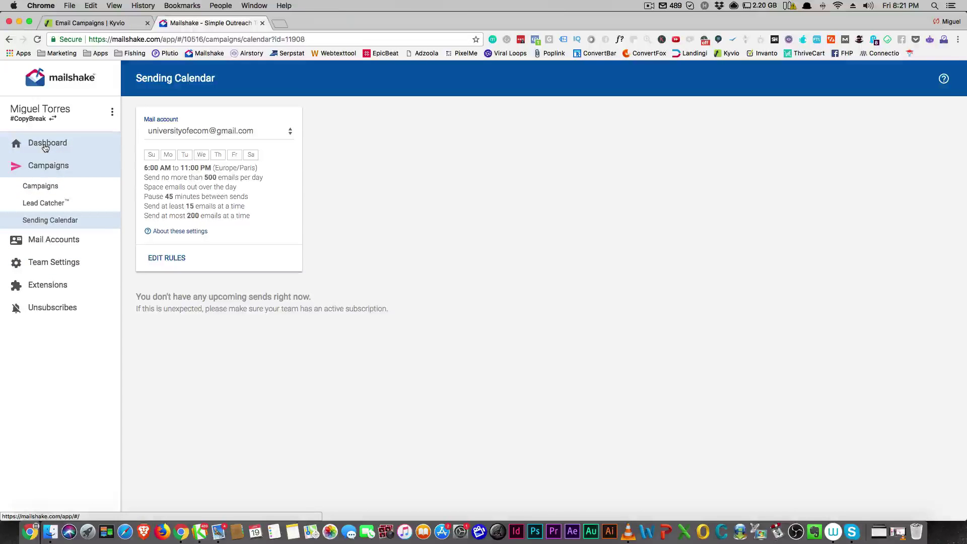
{"action": "key", "text": "ctrl+shift+Tab"}
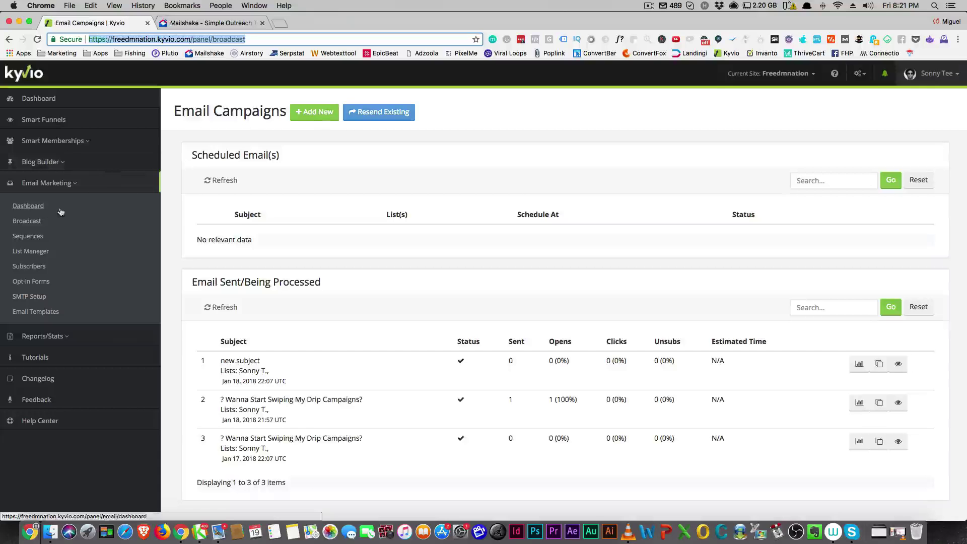
Step: Start resending the existing '? Wanna Start Swiping My Drip Campaigns?' broadcast from the Broadcast page
{"action": "left_click", "coordinate": [35, 254]}
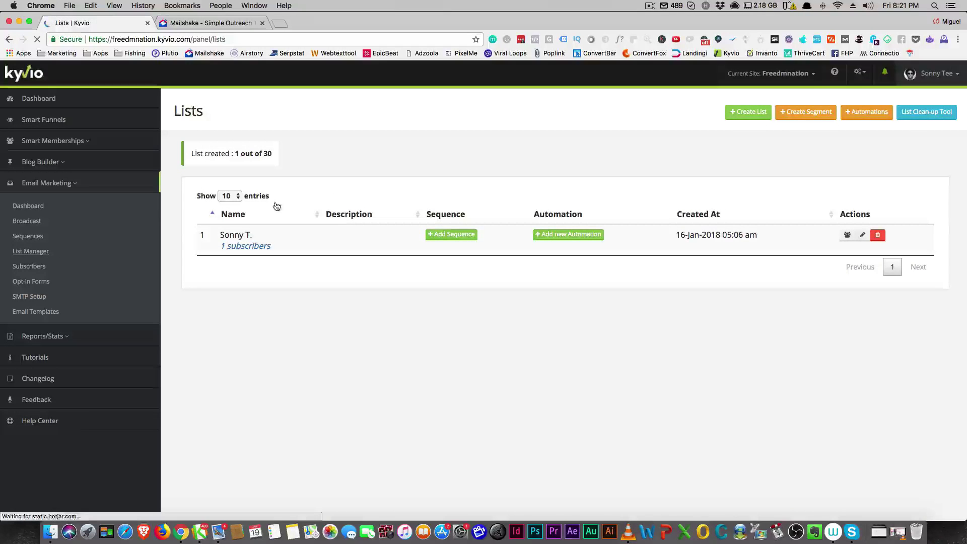
{"action": "left_click", "coordinate": [34, 223]}
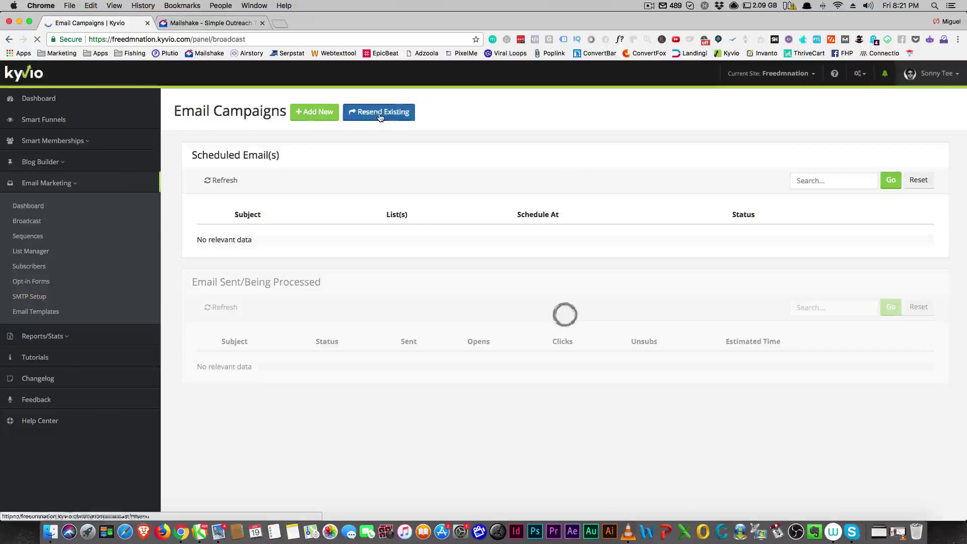
{"action": "left_click", "coordinate": [380, 112]}
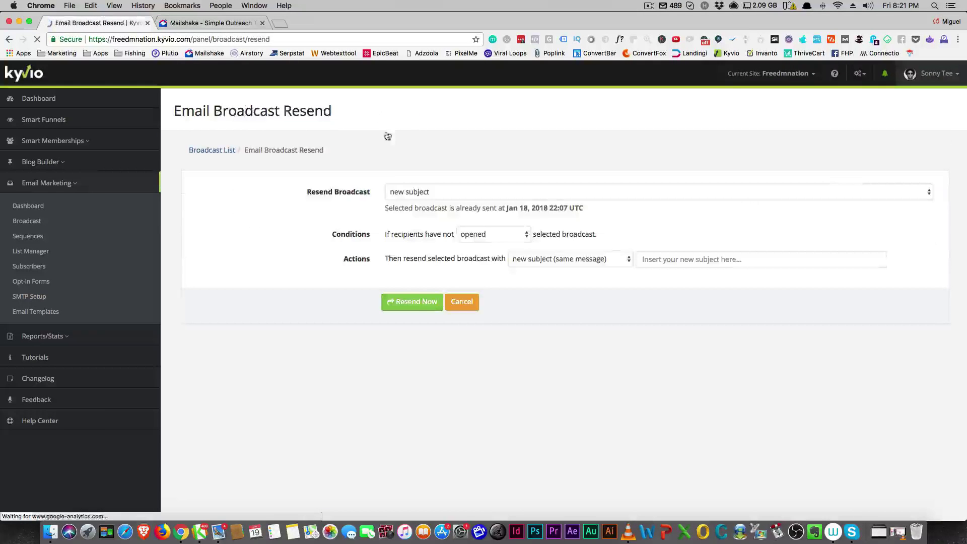
{"action": "left_click", "coordinate": [466, 196]}
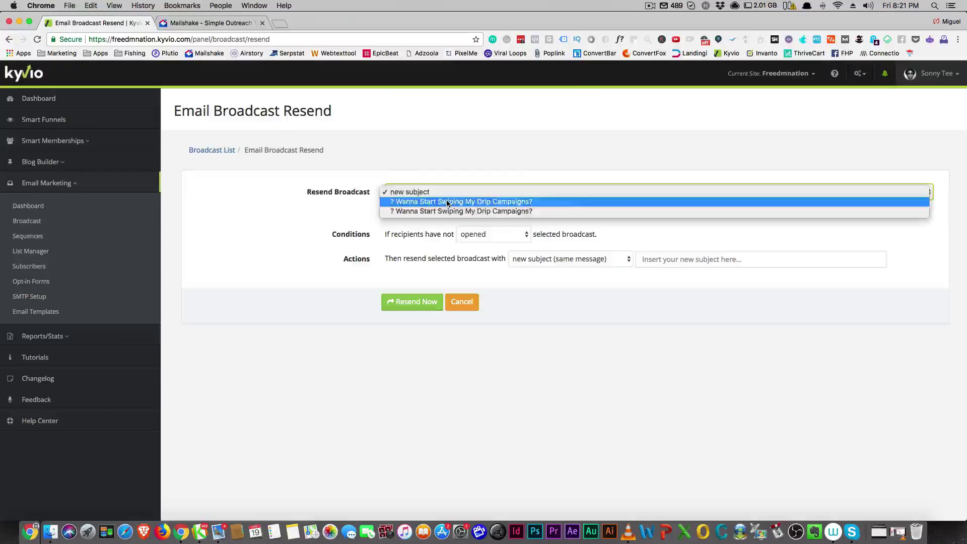
{"action": "left_click", "coordinate": [458, 203]}
Step: Keep 'opened' as the resend condition and enter the new subject 're: new subject'
{"action": "left_click", "coordinate": [508, 238]}
{"action": "left_click", "coordinate": [484, 235]}
{"action": "left_click", "coordinate": [479, 236]}
{"action": "left_click", "coordinate": [477, 247]}
{"action": "left_click", "coordinate": [656, 261]}
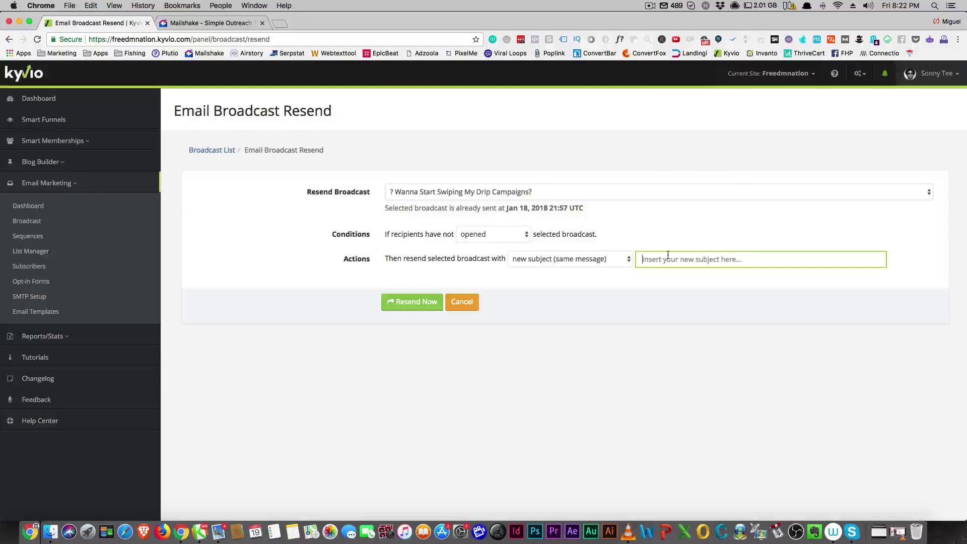
{"action": "type", "text": "re: new subject"}
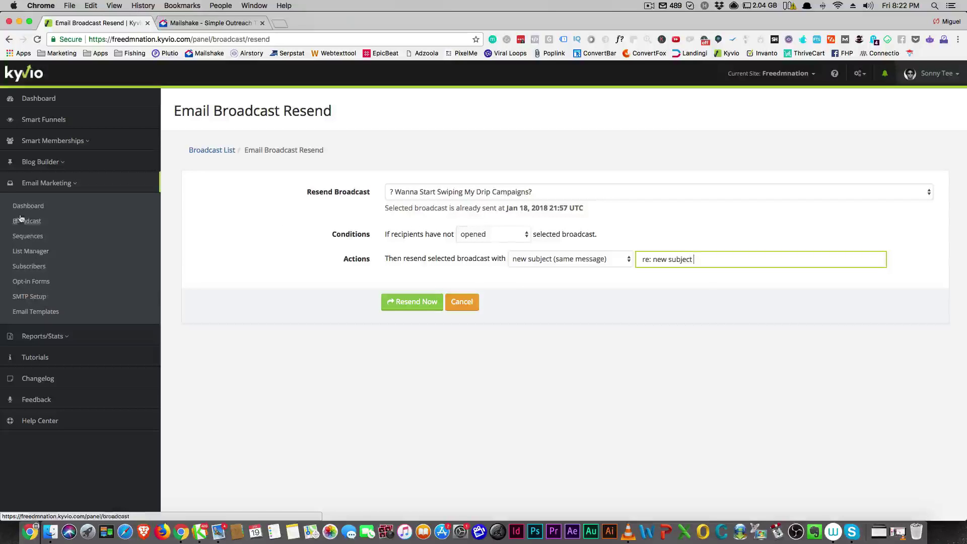
Step: Create a new segment with the condition Opened the '? Wanna Start Swiping My Drip Campaigns?' broadcast
{"action": "left_click", "coordinate": [35, 252]}
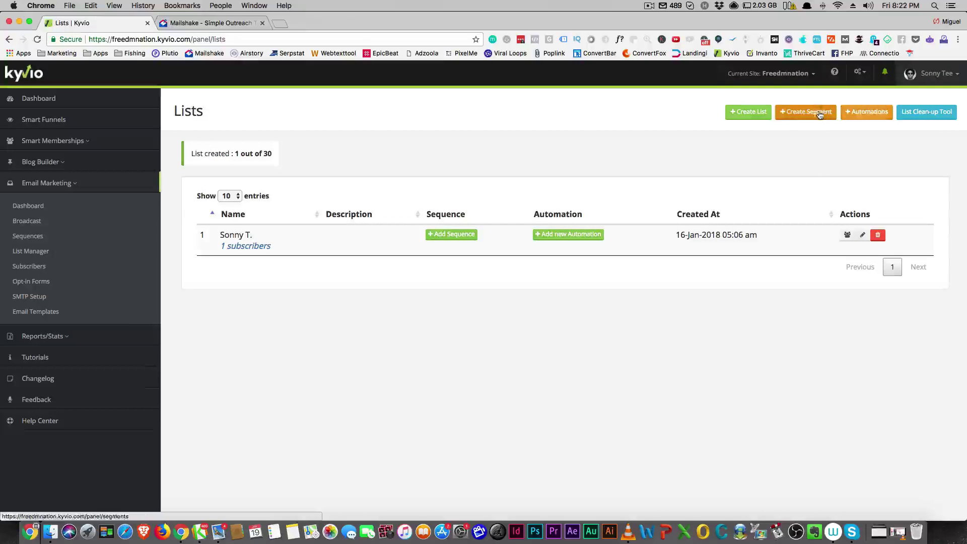
{"action": "left_click", "coordinate": [817, 114]}
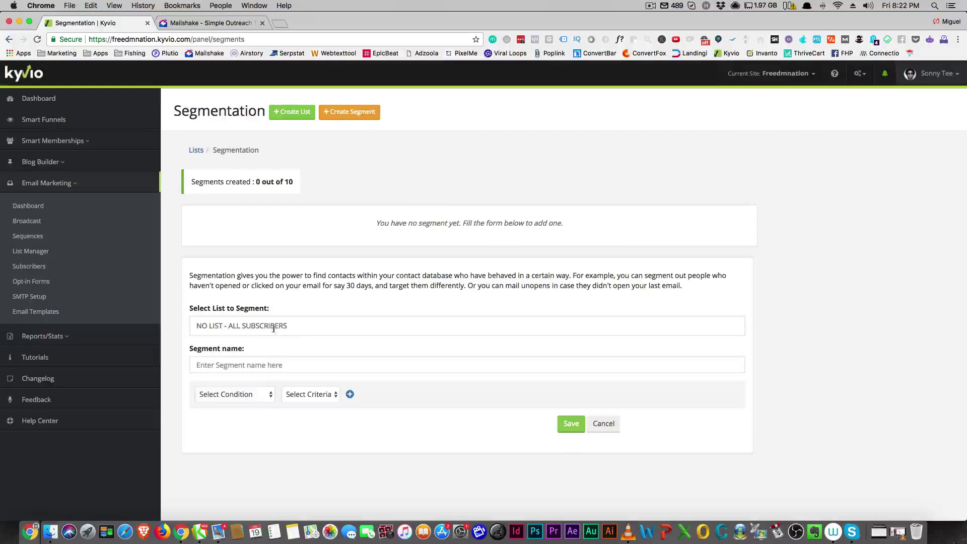
{"action": "left_click", "coordinate": [266, 395]}
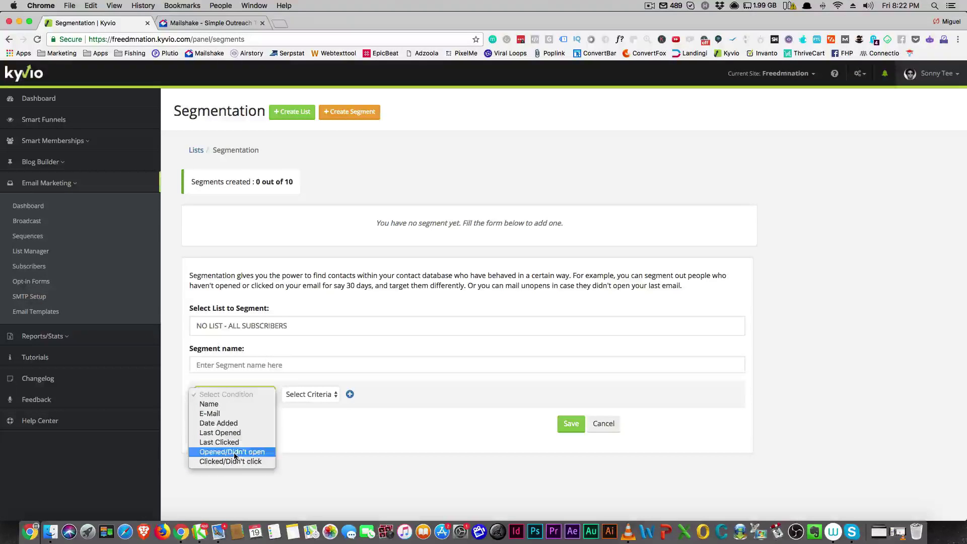
{"action": "left_click", "coordinate": [235, 454]}
{"action": "left_click", "coordinate": [330, 396]}
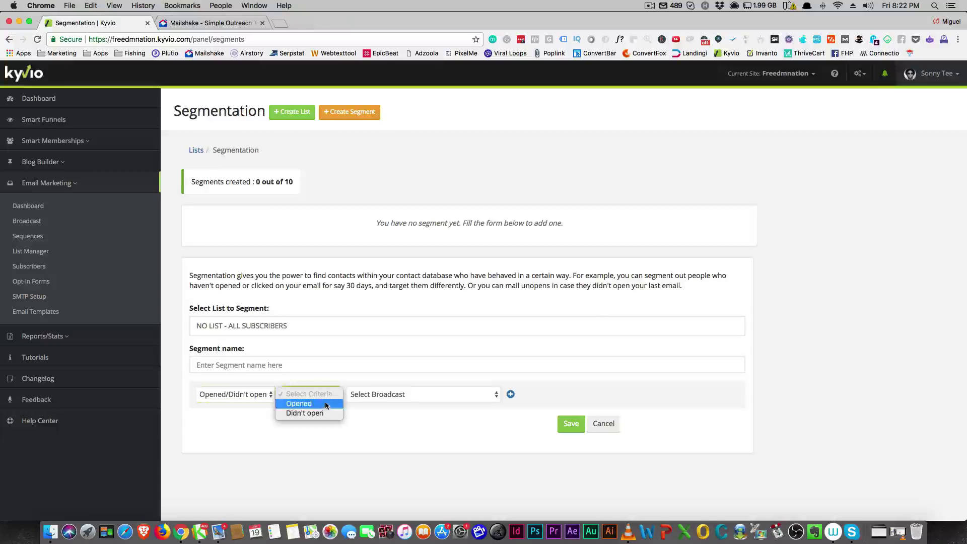
{"action": "left_click", "coordinate": [325, 405]}
{"action": "left_click", "coordinate": [397, 398]}
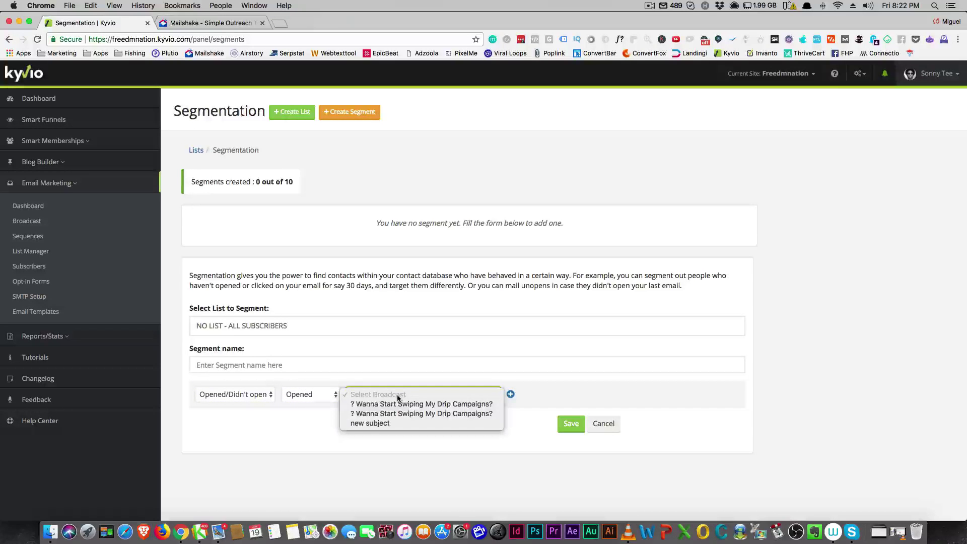
{"action": "left_click", "coordinate": [400, 403]}
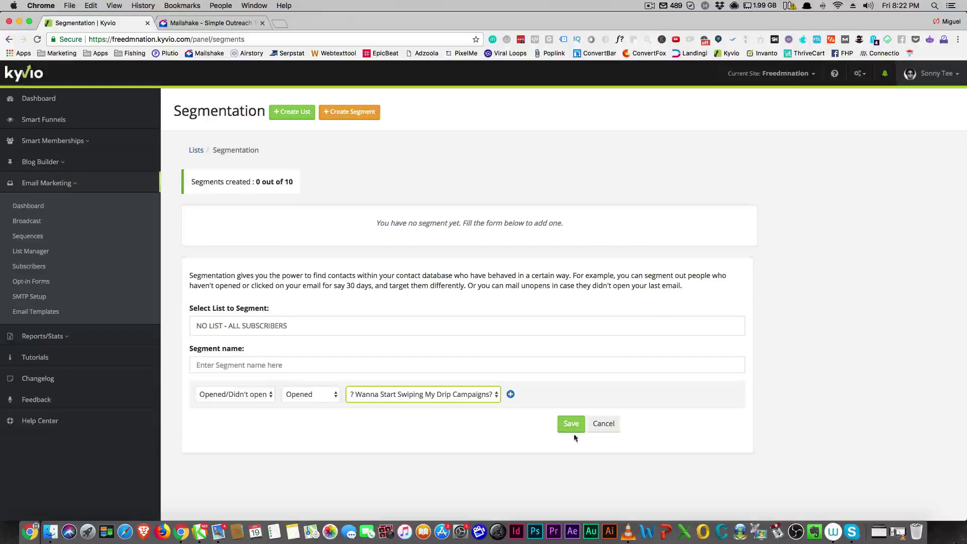
Step: Add a second condition: Didn't click the same drip campaigns broadcast
{"action": "left_click", "coordinate": [510, 393]}
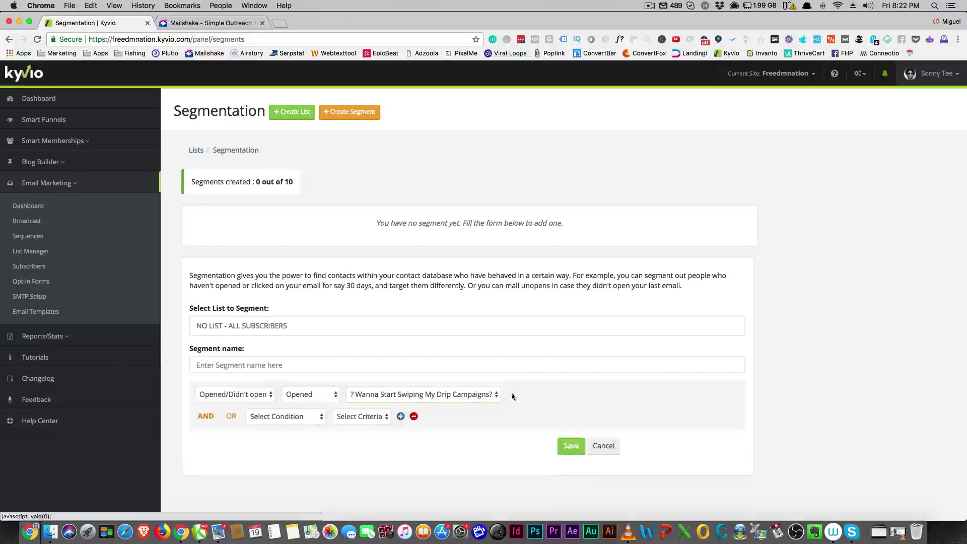
{"action": "left_click", "coordinate": [294, 421]}
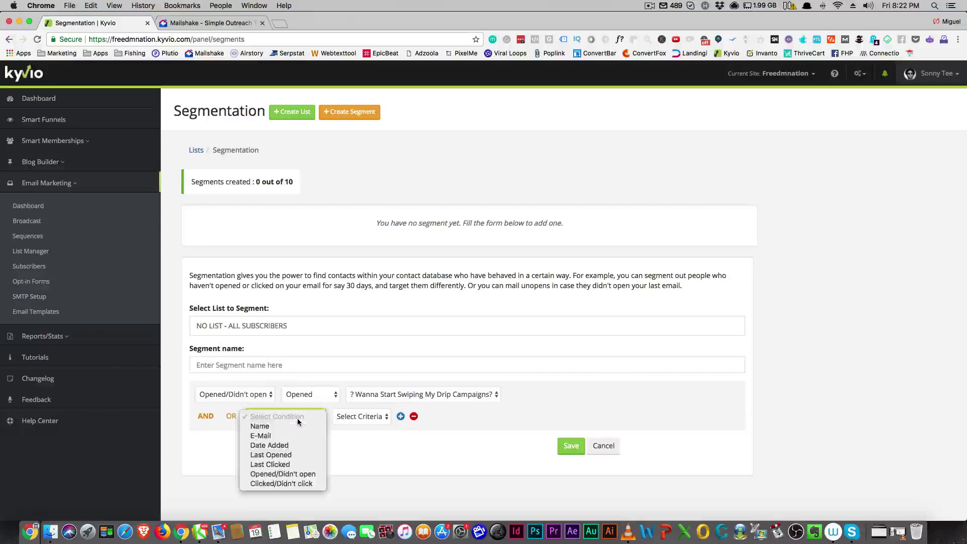
{"action": "left_click", "coordinate": [301, 483]}
{"action": "left_click", "coordinate": [361, 417]}
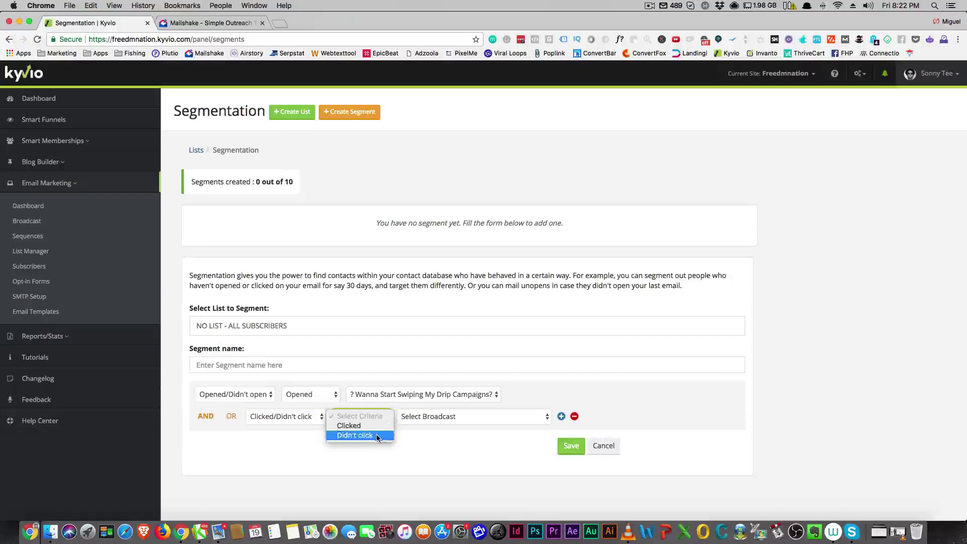
{"action": "left_click", "coordinate": [378, 436]}
{"action": "left_click", "coordinate": [457, 417]}
{"action": "left_click", "coordinate": [455, 432]}
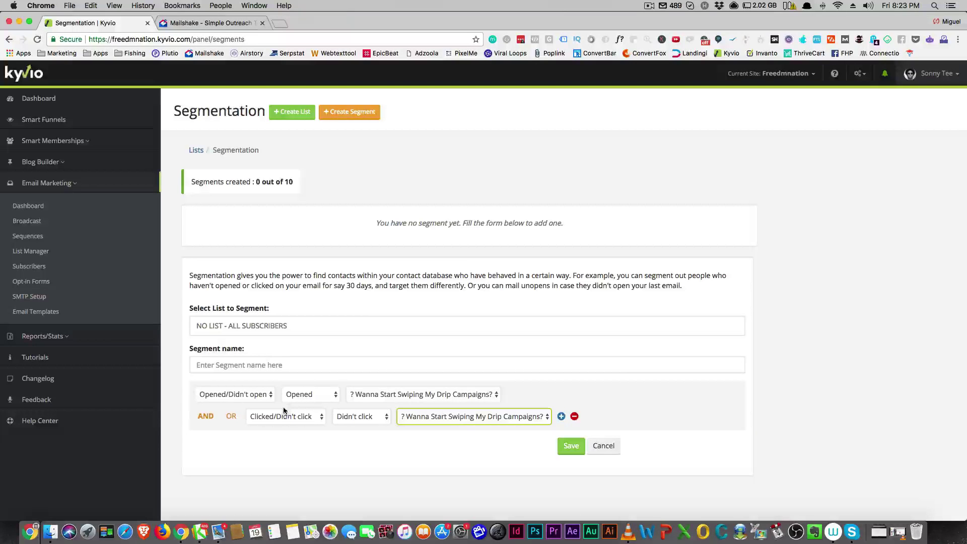
Step: Compare the segmentation form against Mailshake, ending back on Kyvio's unsaved segment
{"action": "left_click", "coordinate": [206, 23]}
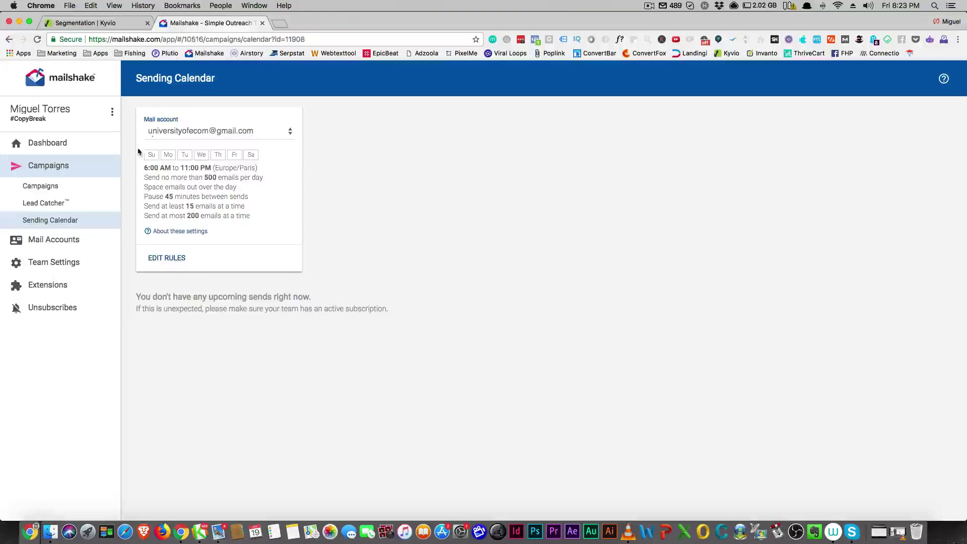
{"action": "left_click", "coordinate": [93, 23]}
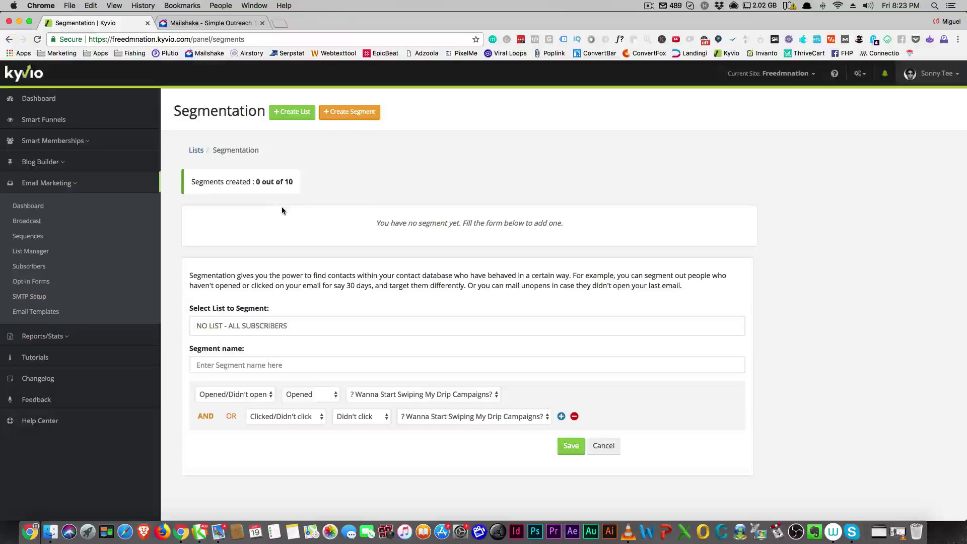
{"action": "left_click", "coordinate": [211, 22]}
{"action": "left_click", "coordinate": [64, 23]}
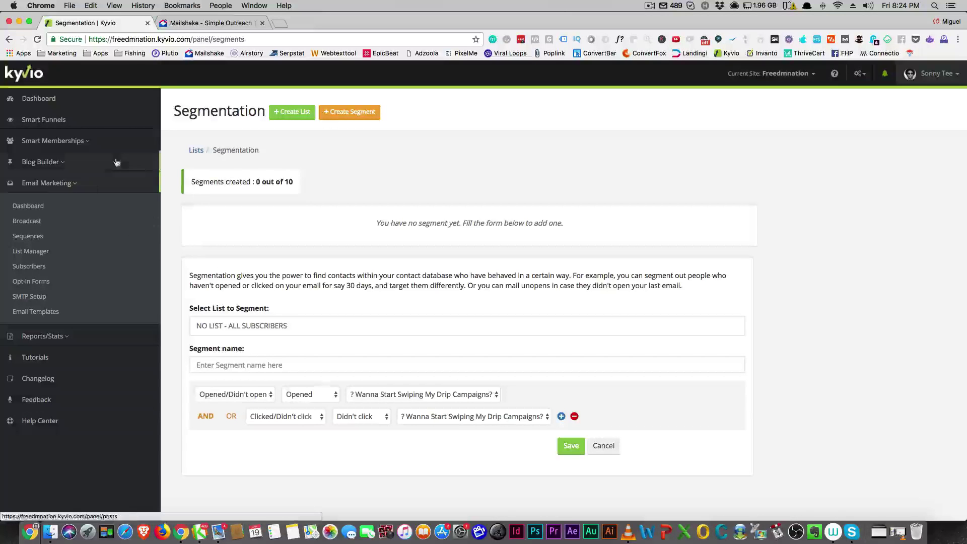
{"action": "left_click", "coordinate": [75, 185]}
{"action": "left_click", "coordinate": [75, 185]}
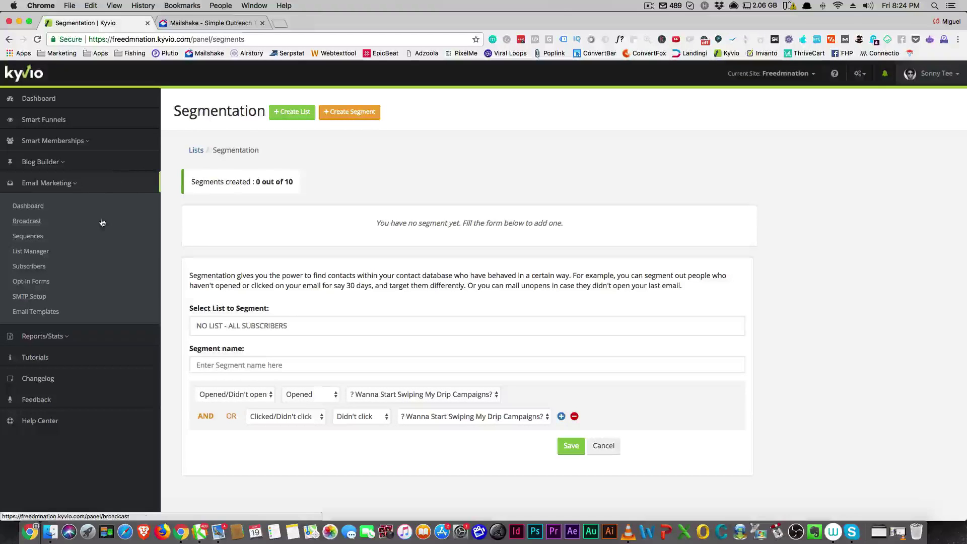
Step: Open SMTP Setup, keep Amazon SES as the default SMTP service, and scroll through the settings
{"action": "left_click", "coordinate": [36, 301]}
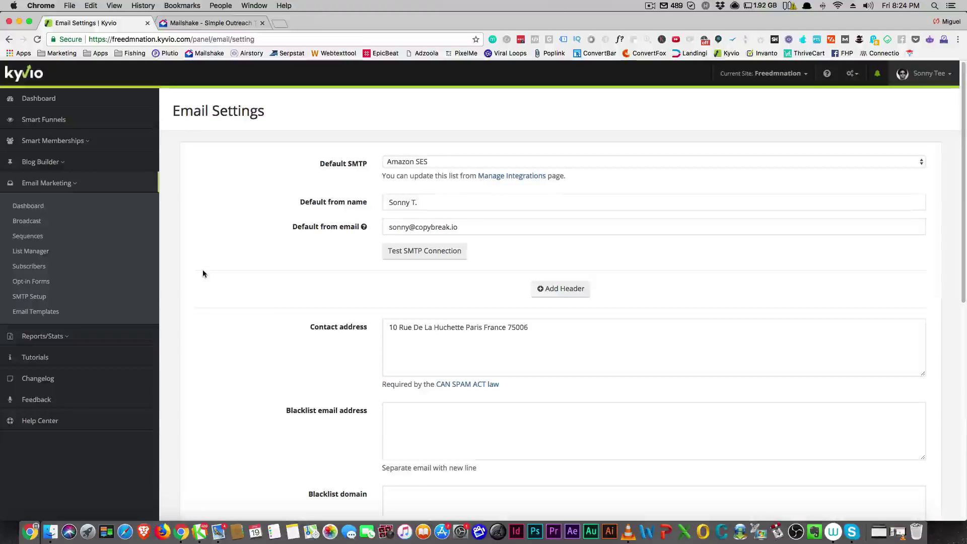
{"action": "left_click", "coordinate": [413, 160]}
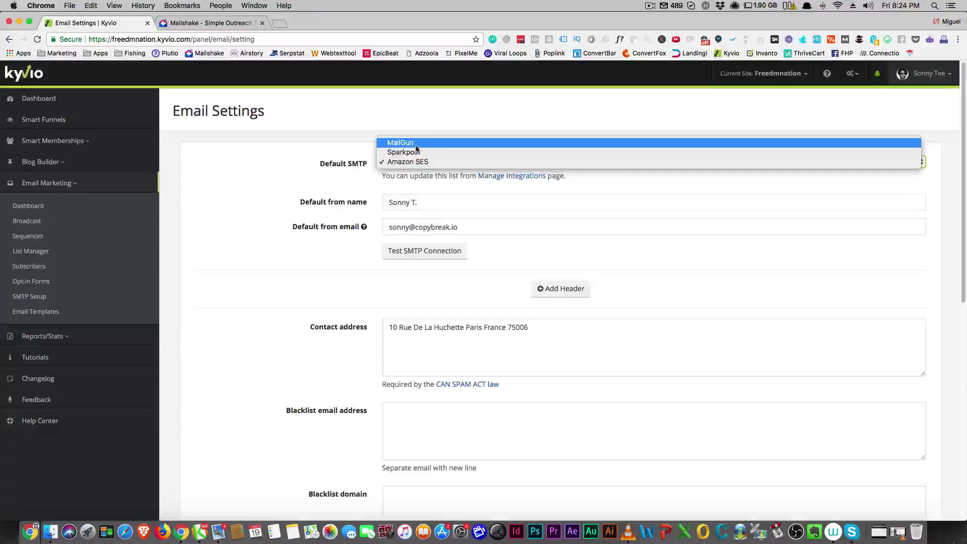
{"action": "left_click", "coordinate": [314, 178]}
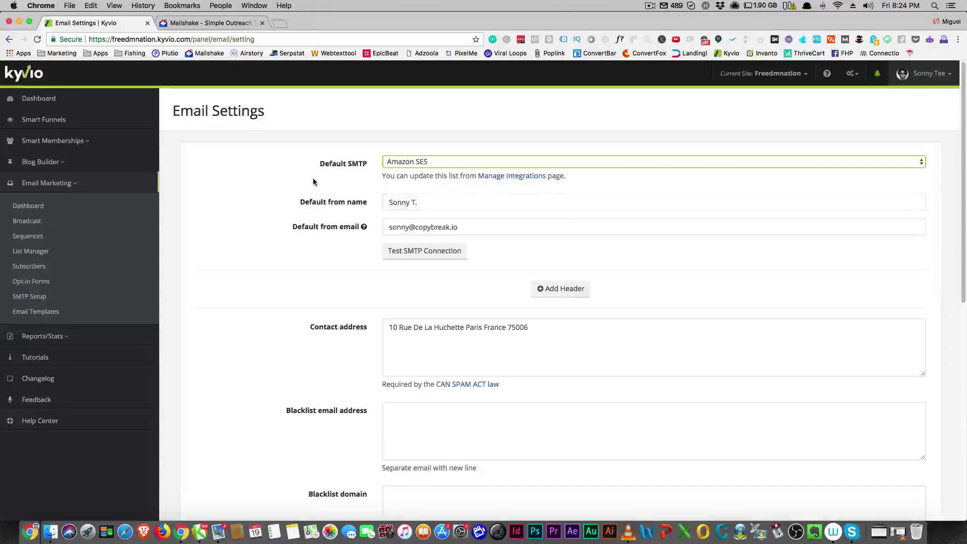
{"action": "scroll", "coordinate": [260, 216], "scroll_direction": "down", "scroll_amount": 3}
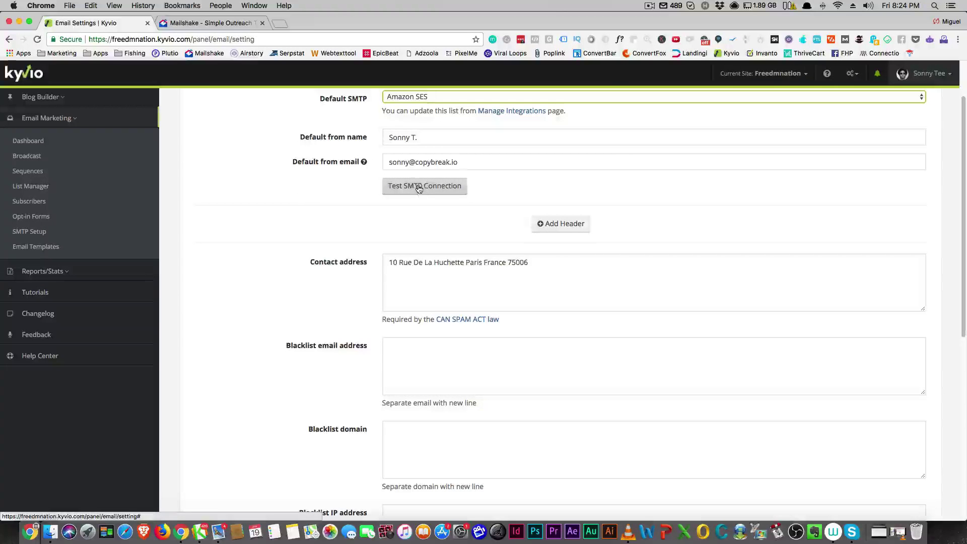
{"action": "scroll", "coordinate": [414, 237], "scroll_direction": "down", "scroll_amount": 3}
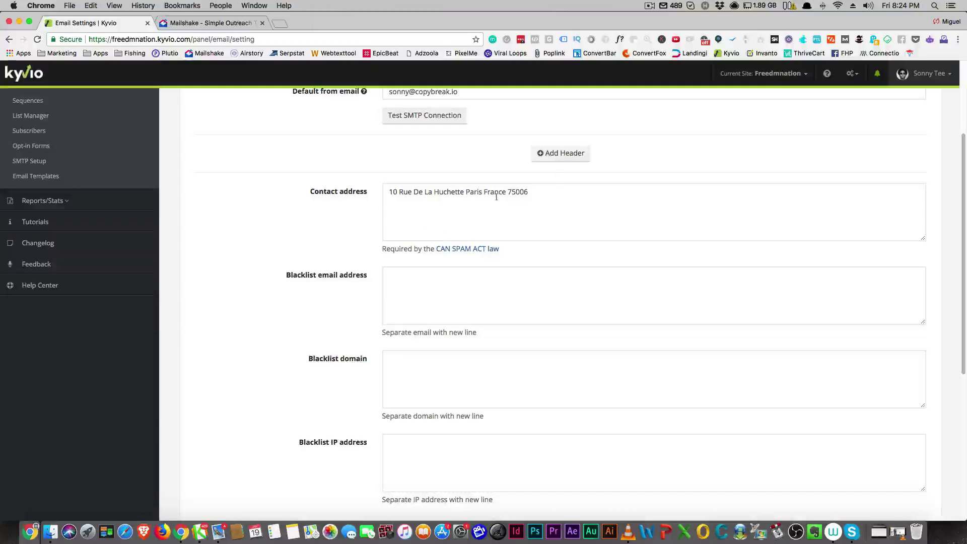
Step: Add an empty custom header row with Key and Value fields, then scroll to the blacklist settings
{"action": "left_click", "coordinate": [556, 156]}
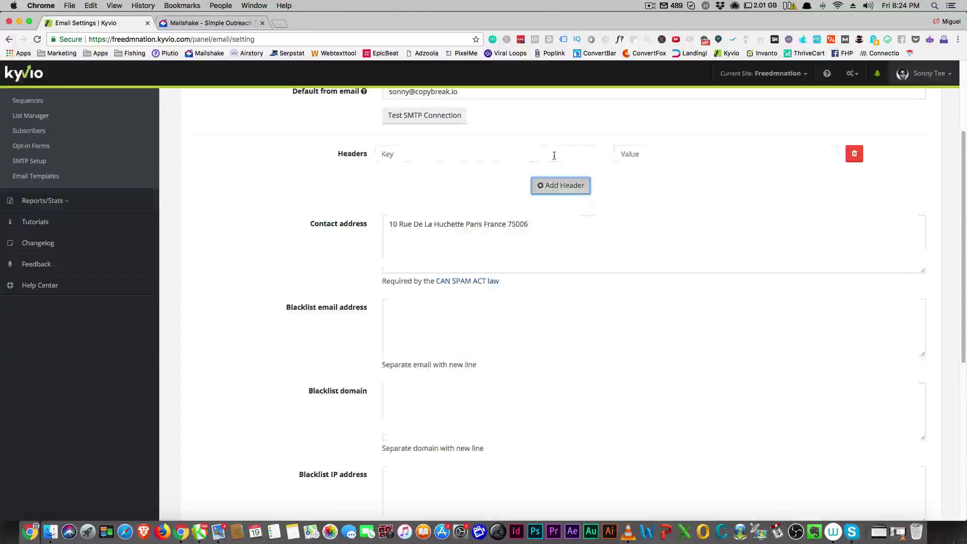
{"action": "left_click", "coordinate": [379, 156]}
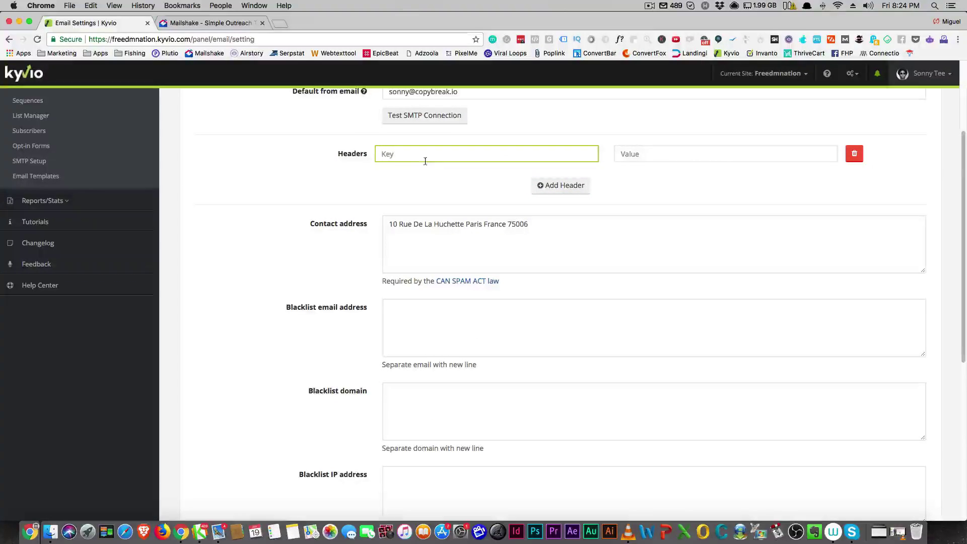
{"action": "scroll", "coordinate": [470, 183], "scroll_direction": "up", "scroll_amount": 3}
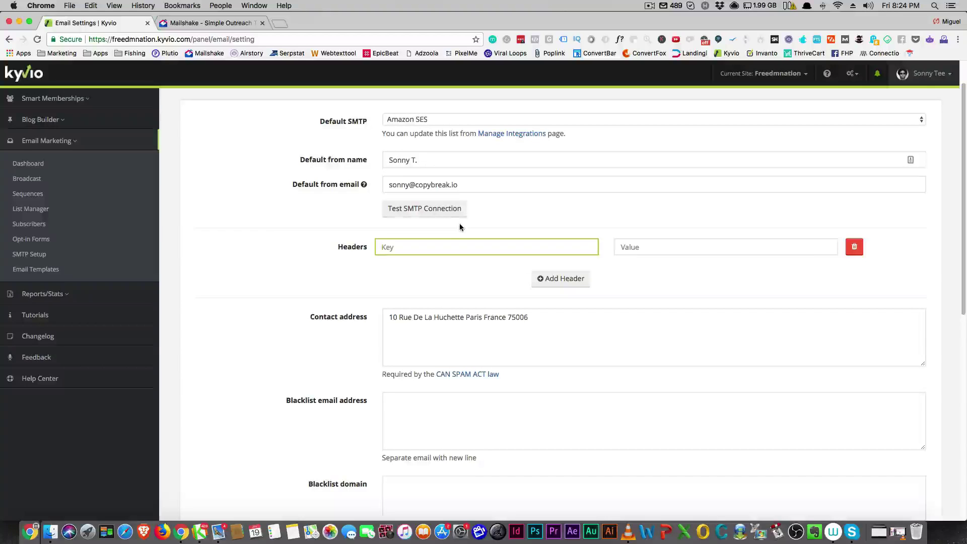
{"action": "scroll", "coordinate": [456, 223], "scroll_direction": "down", "scroll_amount": 3}
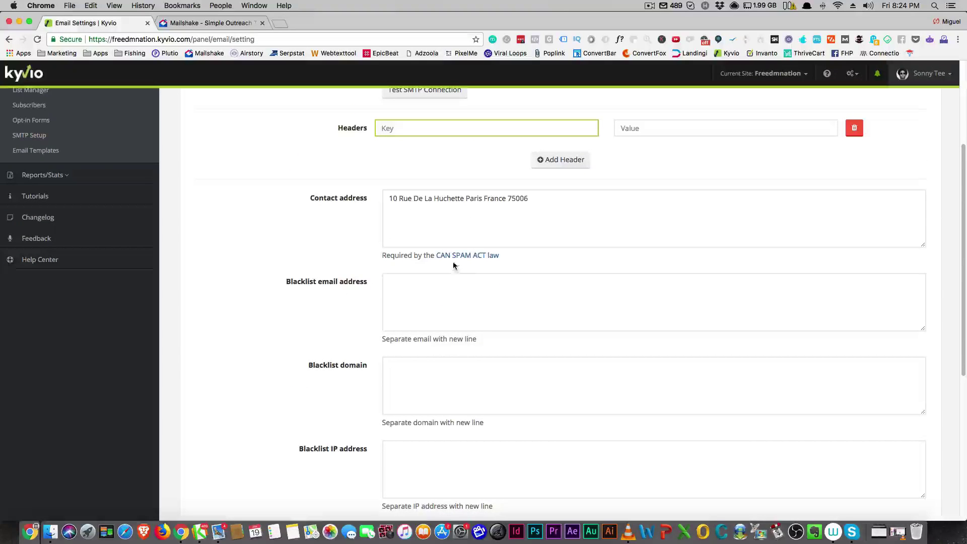
{"action": "scroll", "coordinate": [533, 247], "scroll_direction": "down", "scroll_amount": 3}
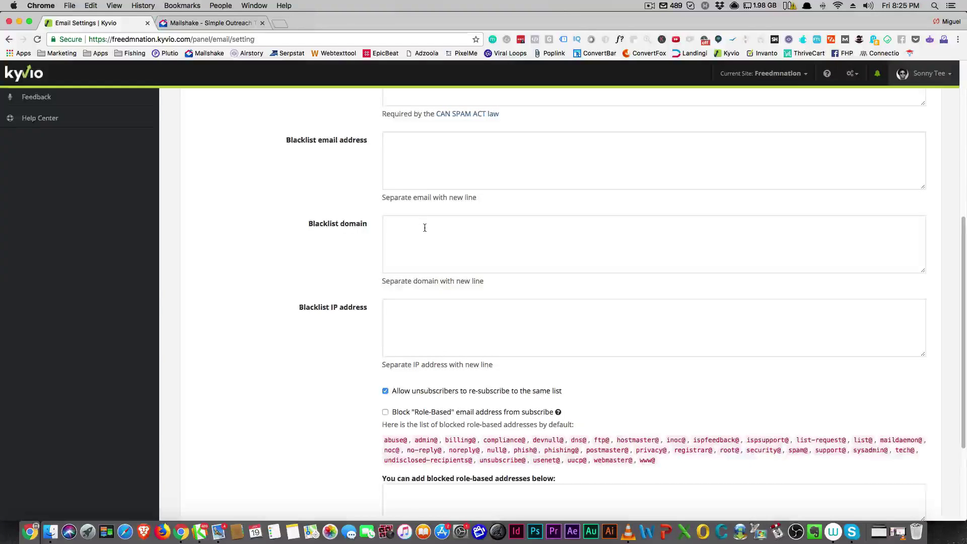
{"action": "scroll", "coordinate": [427, 226], "scroll_direction": "down", "scroll_amount": 2}
{"action": "scroll", "coordinate": [431, 233], "scroll_direction": "down", "scroll_amount": 4}
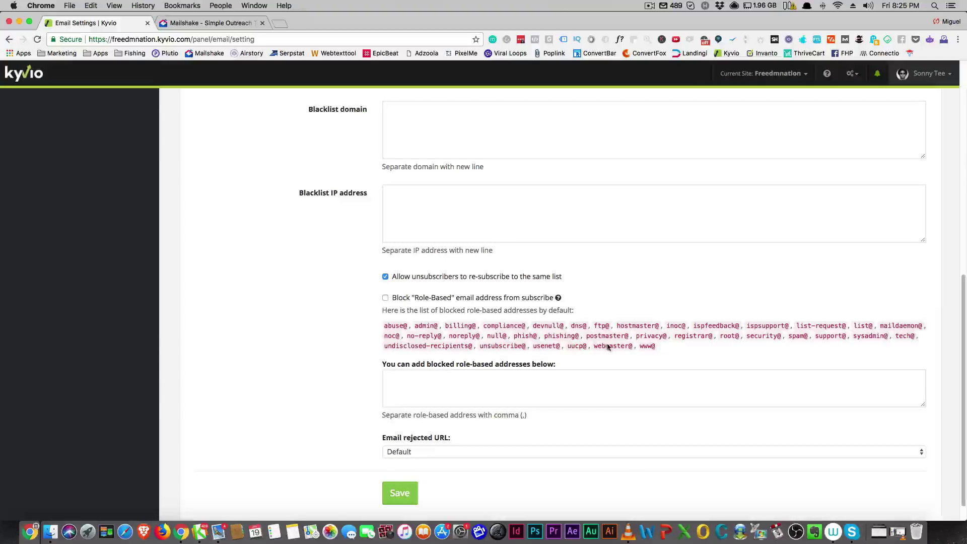
{"action": "scroll", "coordinate": [508, 302], "scroll_direction": "down", "scroll_amount": 1}
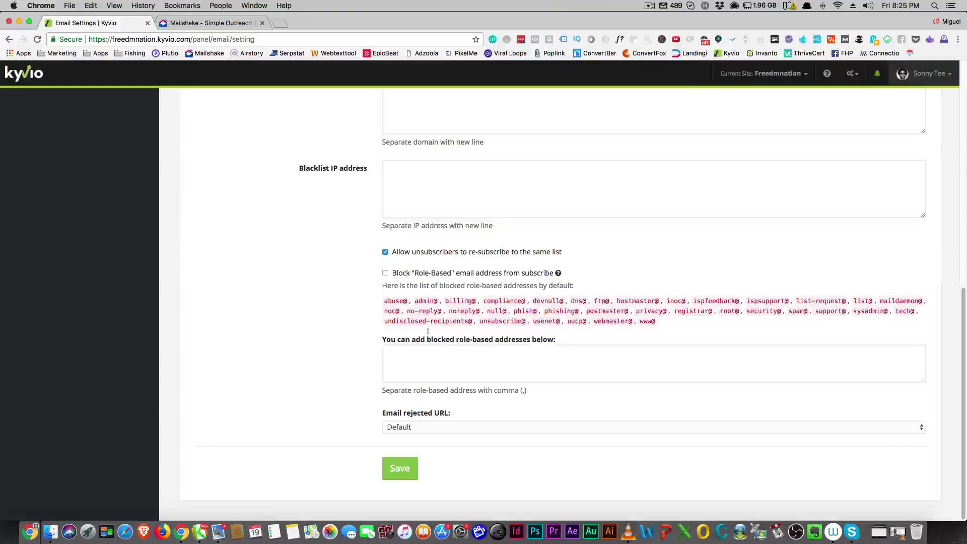
{"action": "scroll", "coordinate": [420, 331], "scroll_direction": "up", "scroll_amount": 15}
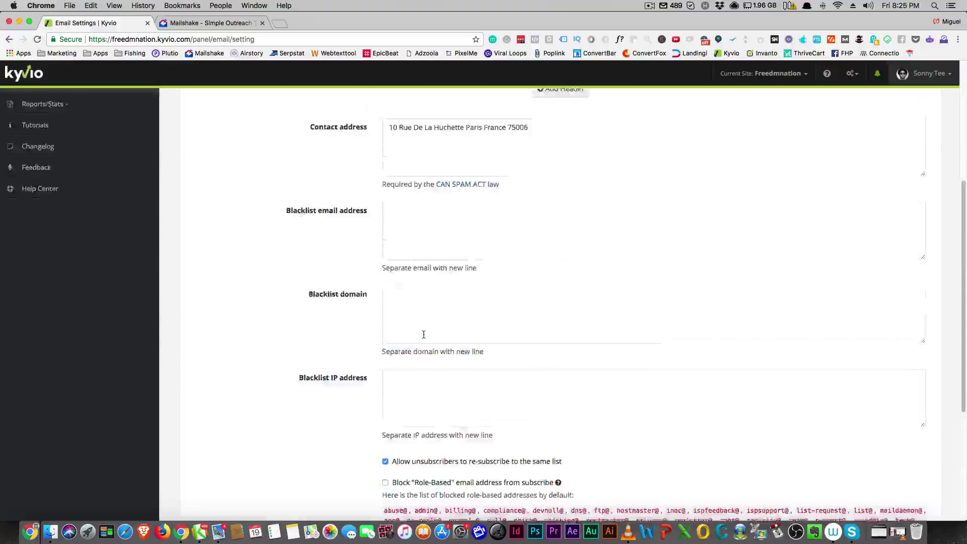
{"action": "scroll", "coordinate": [395, 323], "scroll_direction": "down", "scroll_amount": 4}
{"action": "scroll", "coordinate": [397, 309], "scroll_direction": "down", "scroll_amount": 3}
{"action": "scroll", "coordinate": [397, 309], "scroll_direction": "up", "scroll_amount": 10}
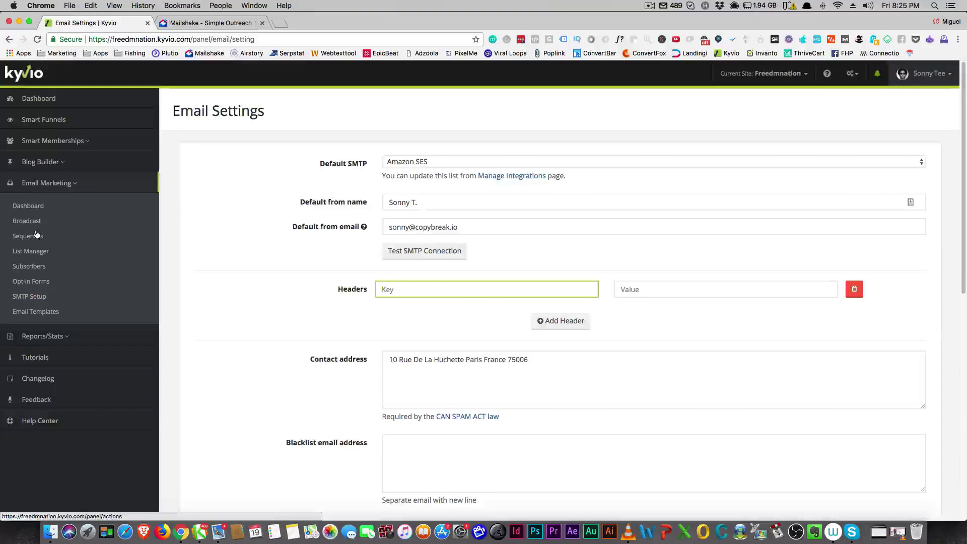
Step: Glance at Mailshake's sending calendar, then open Kyvio's List Manager showing its single 1-subscriber list
{"action": "left_click", "coordinate": [211, 23]}
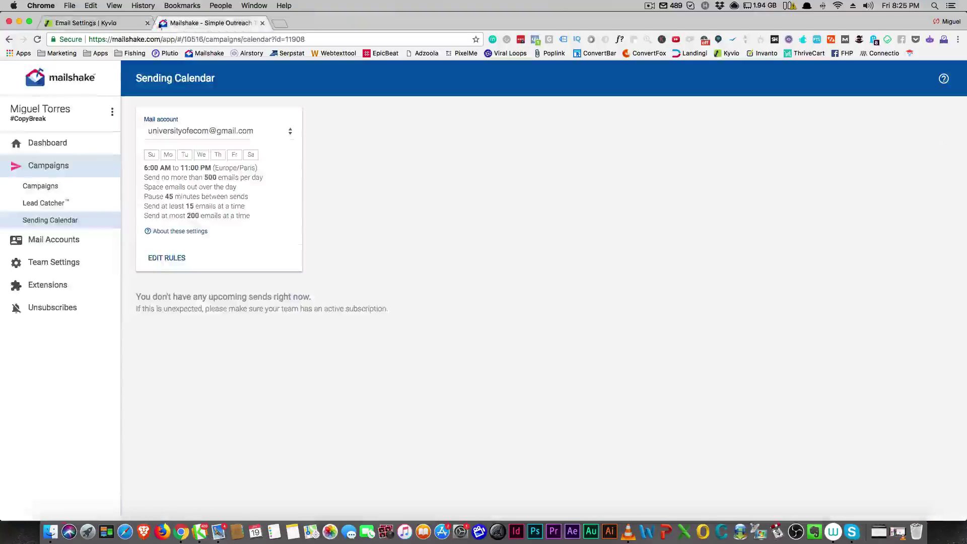
{"action": "left_click", "coordinate": [101, 23]}
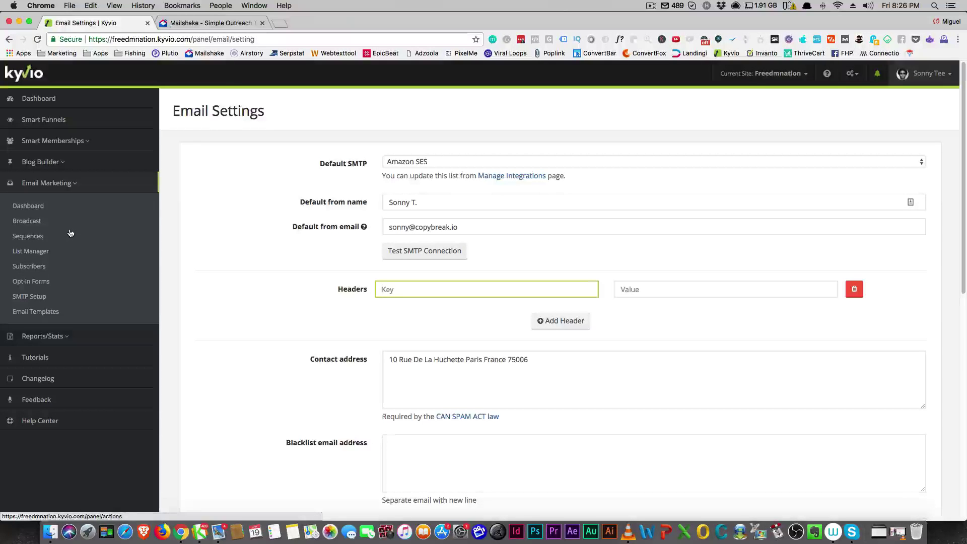
{"action": "left_click", "coordinate": [71, 184]}
{"action": "left_click", "coordinate": [71, 183]}
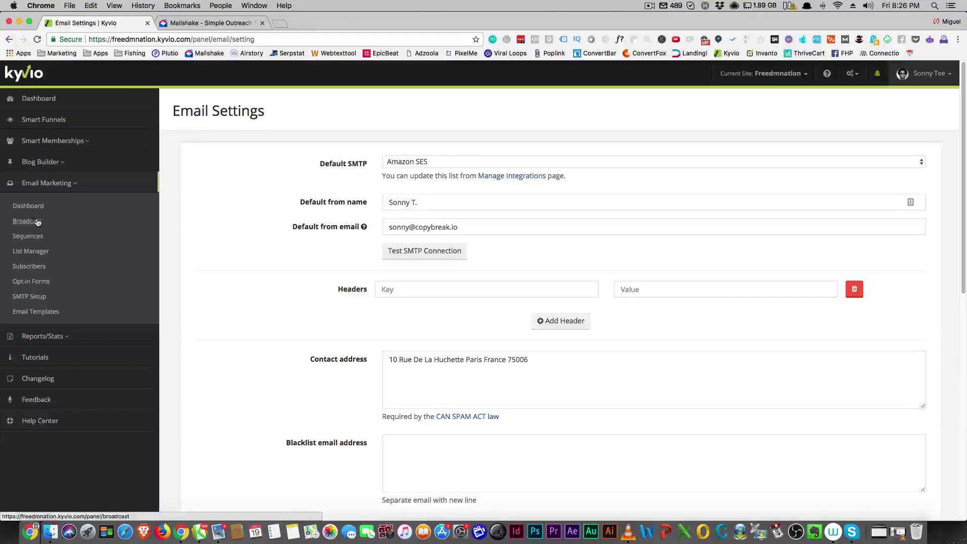
{"action": "left_click", "coordinate": [38, 253]}
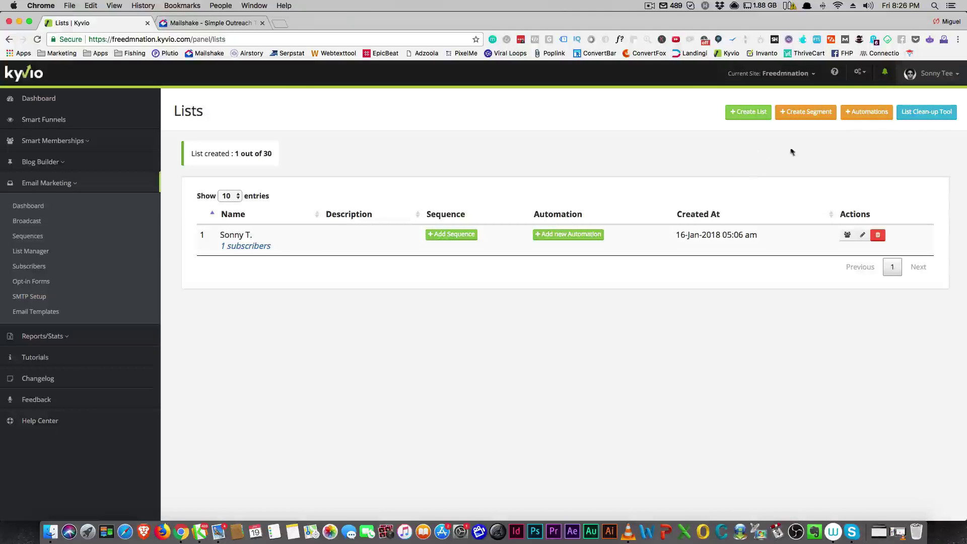
Step: Open the List Clean-up Tool, view its Action and Subscribers who options without choosing, and close it
{"action": "left_click", "coordinate": [925, 117]}
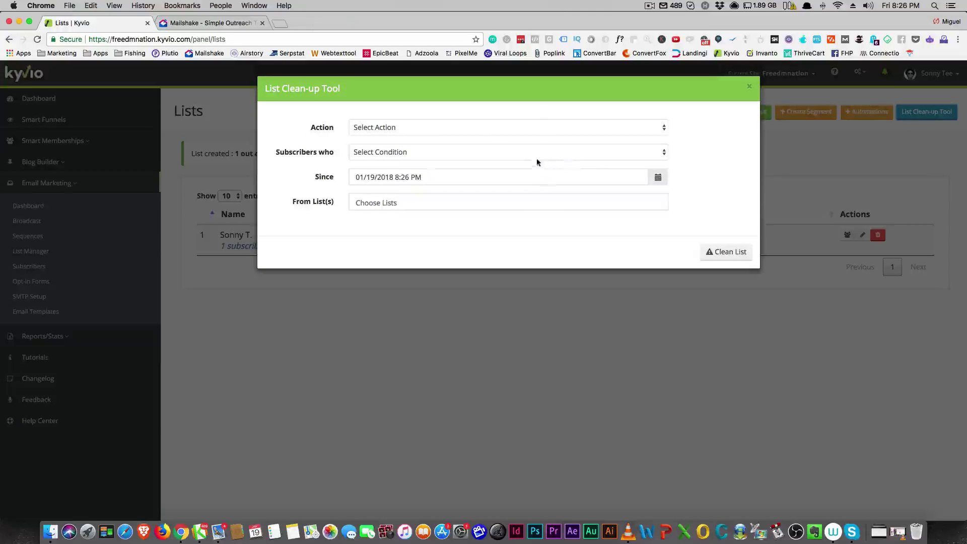
{"action": "left_click", "coordinate": [462, 128]}
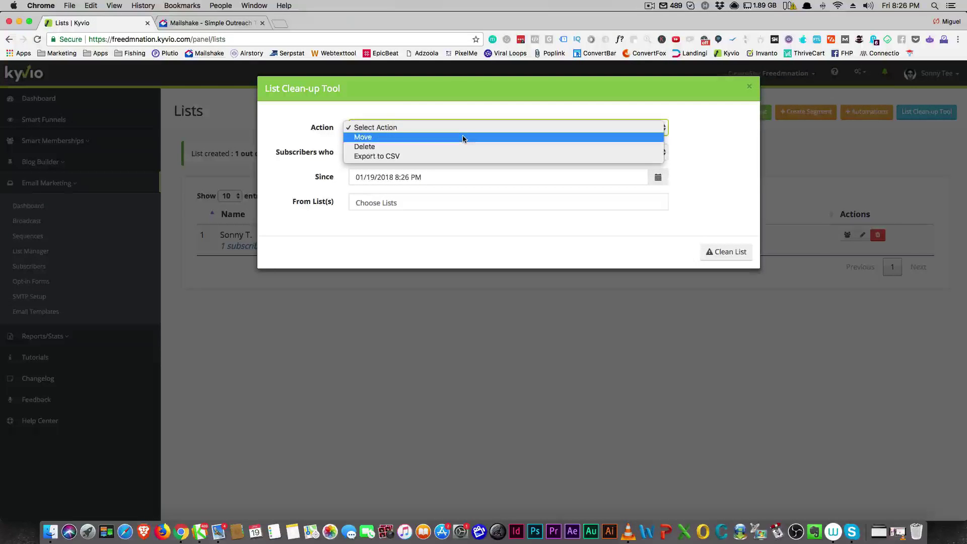
{"action": "key", "text": "Escape"}
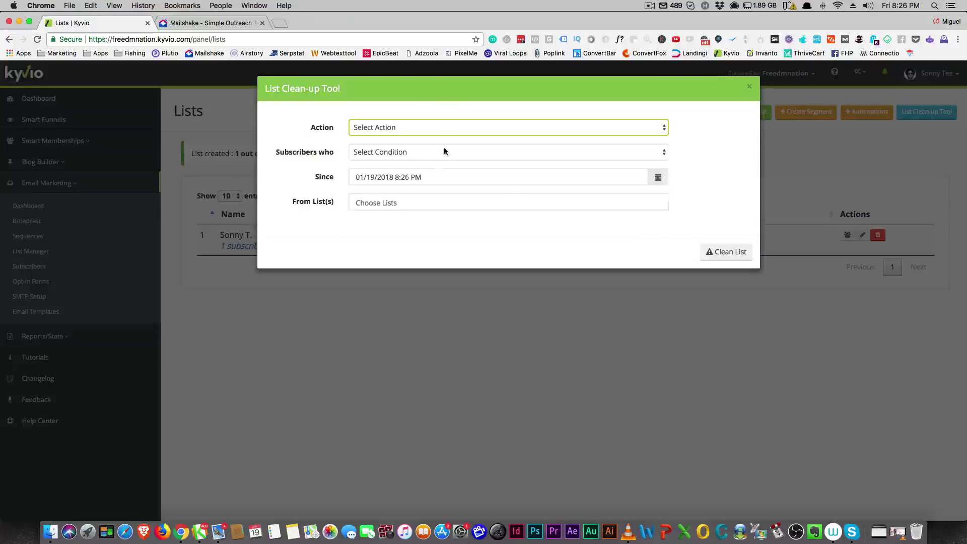
{"action": "left_click", "coordinate": [443, 152]}
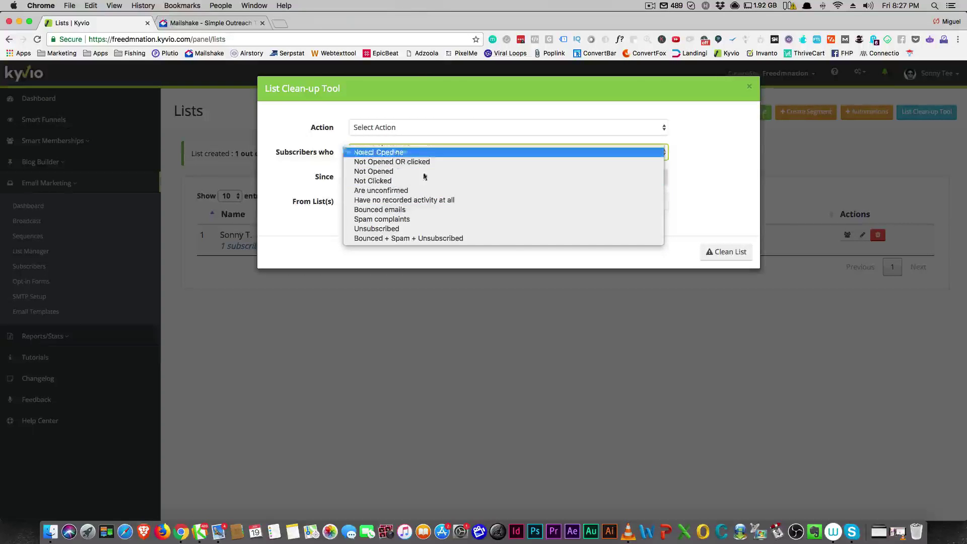
{"action": "left_click", "coordinate": [296, 130]}
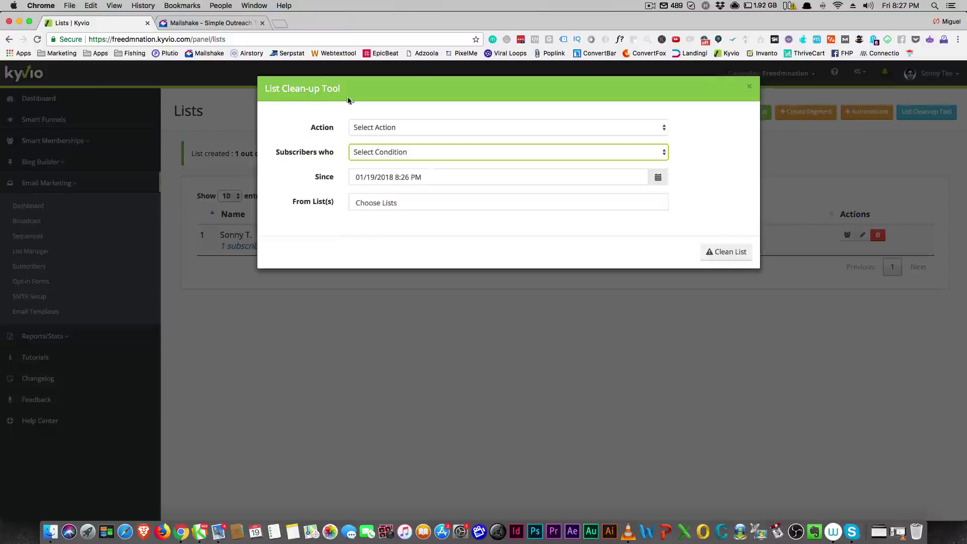
{"action": "left_click_drag", "start_coordinate": [267, 88], "coordinate": [347, 90]}
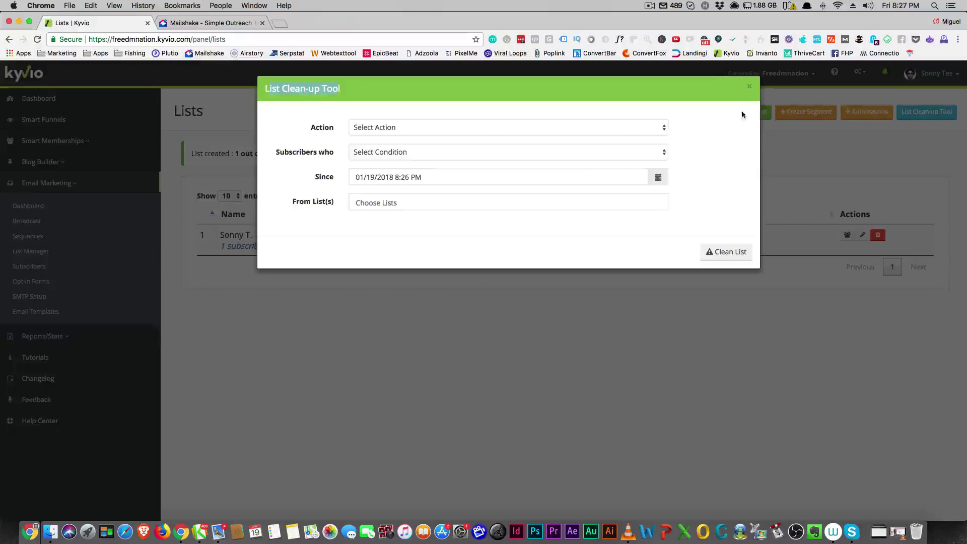
{"action": "left_click", "coordinate": [750, 89]}
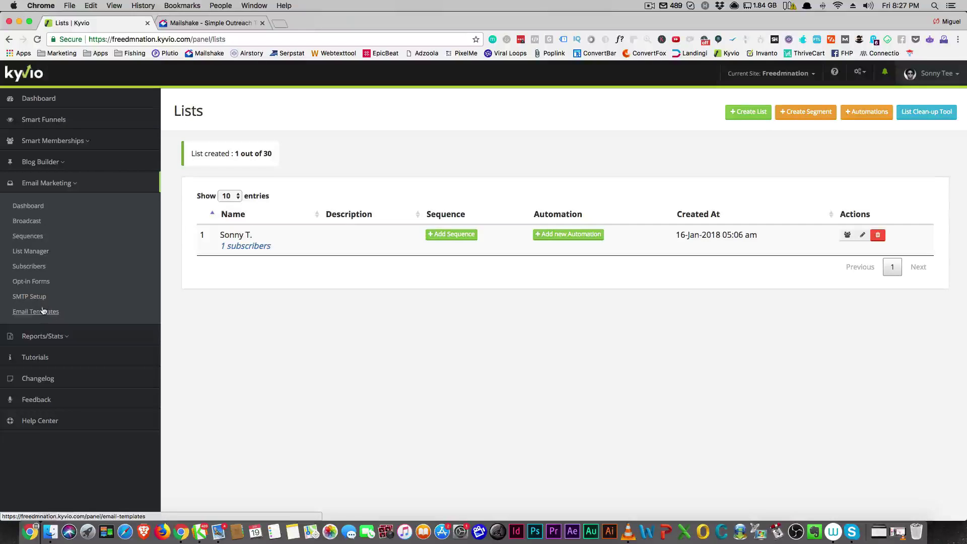
{"action": "left_click", "coordinate": [38, 222]}
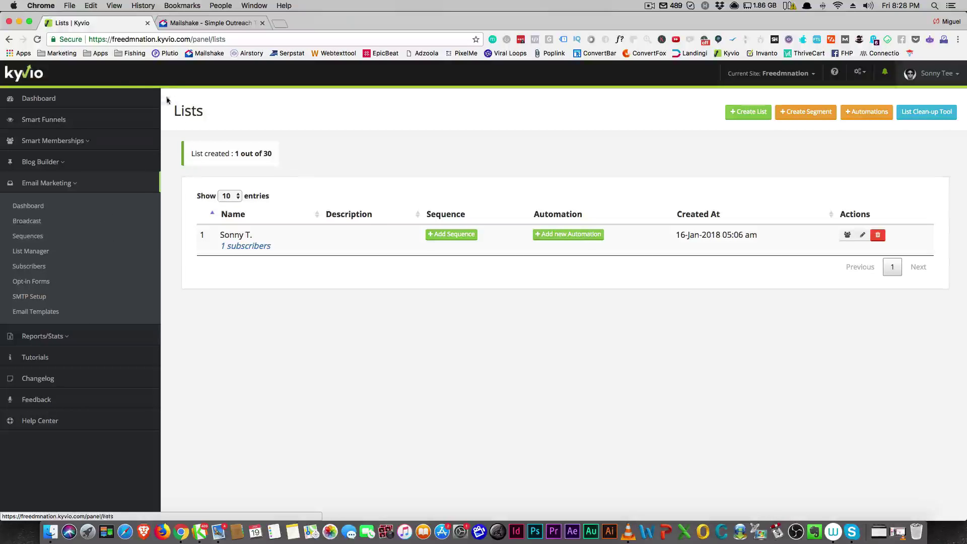
{"action": "left_click", "coordinate": [201, 24]}
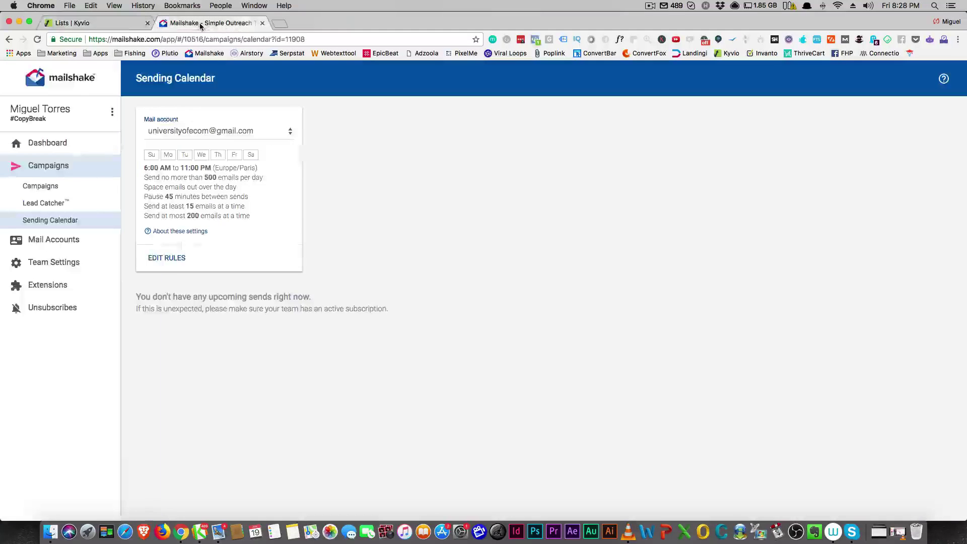
{"action": "left_click", "coordinate": [112, 24]}
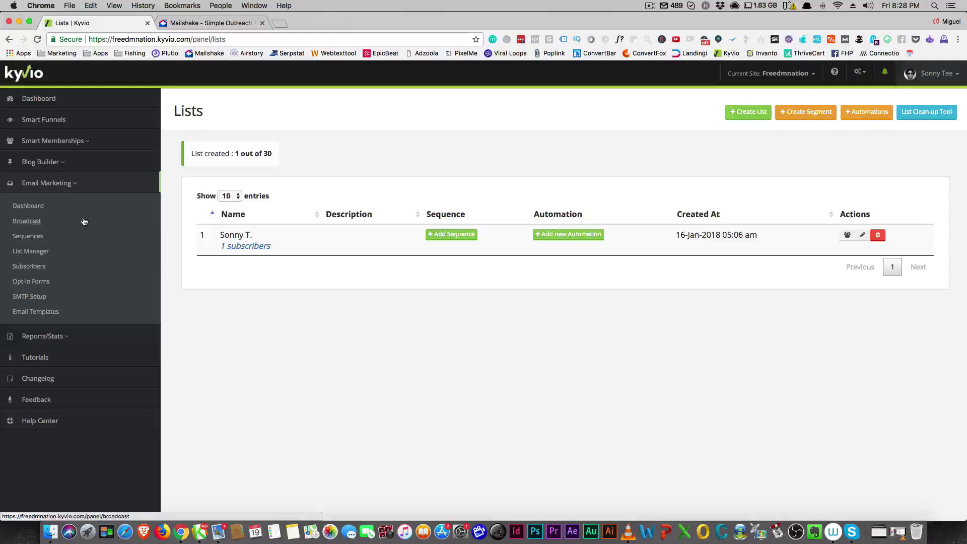
{"action": "left_click", "coordinate": [35, 283]}
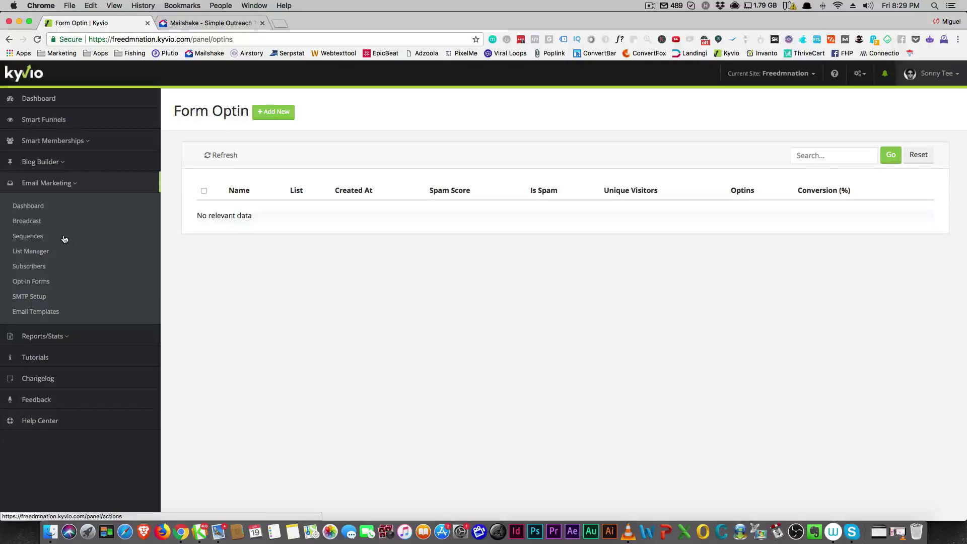
{"action": "left_click", "coordinate": [31, 267]}
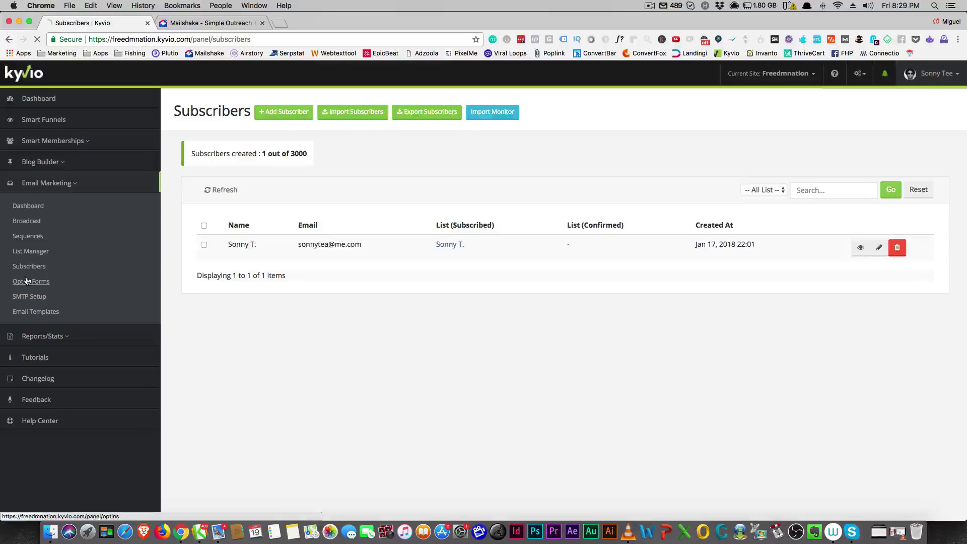
{"action": "left_click", "coordinate": [28, 282]}
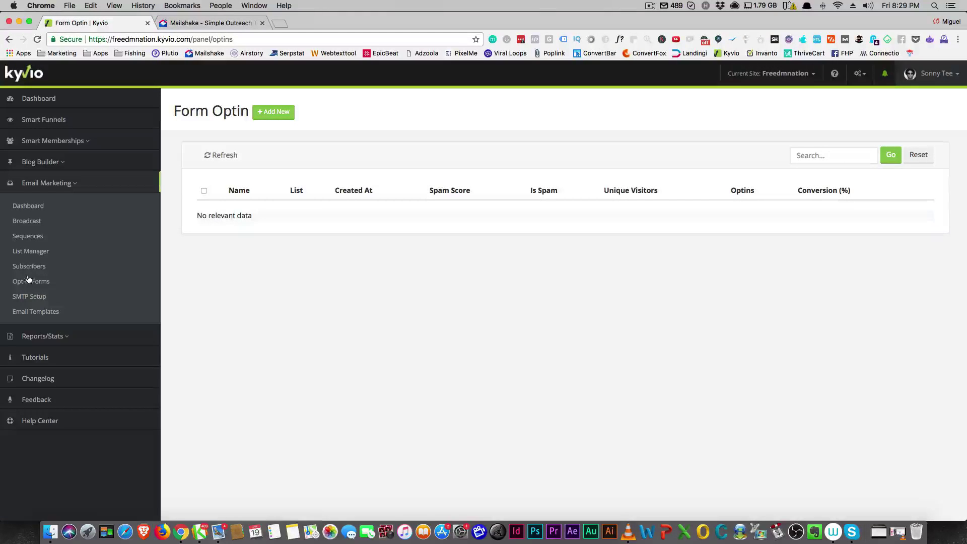
Step: Keep Amazon SES as the default SMTP service, then view the empty Email Templates list
{"action": "left_click", "coordinate": [31, 298]}
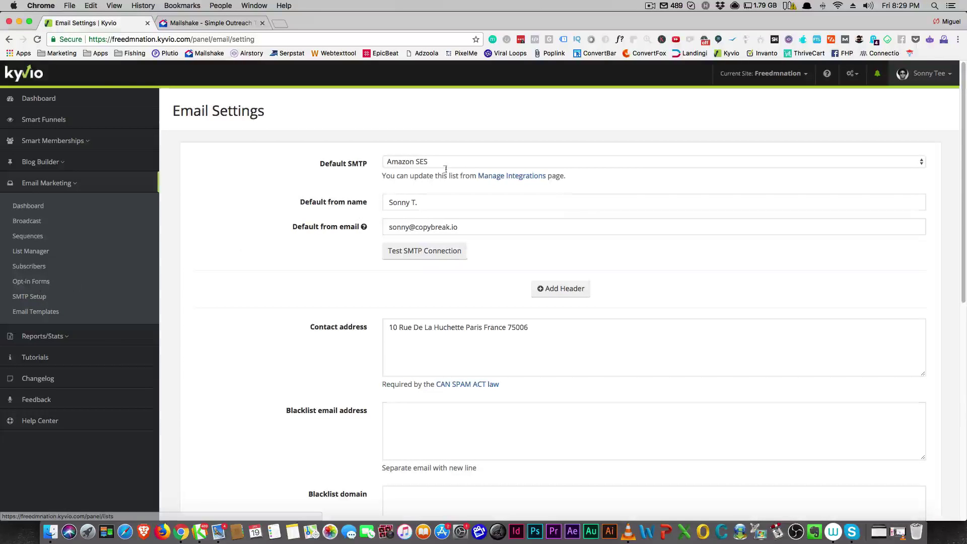
{"action": "left_click", "coordinate": [449, 165]}
{"action": "left_click", "coordinate": [248, 175]}
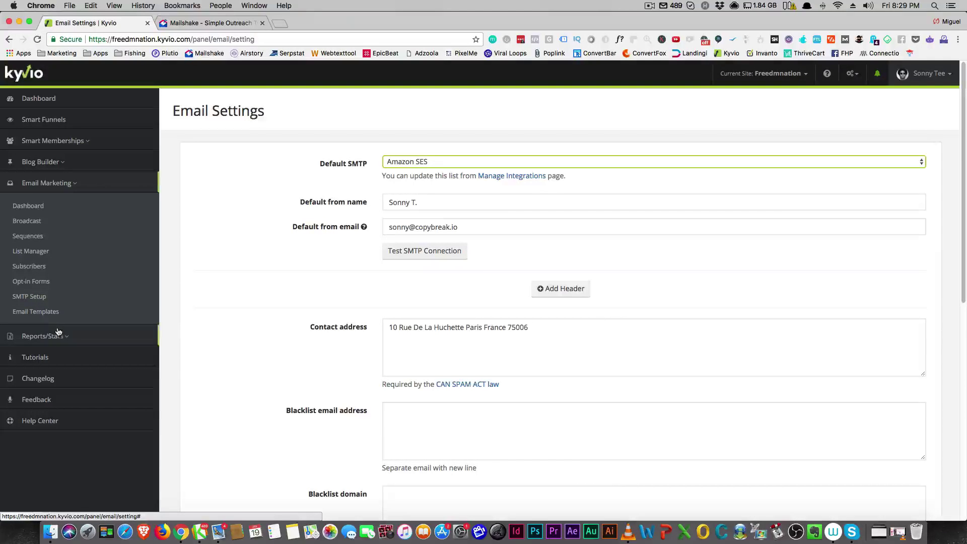
{"action": "left_click", "coordinate": [51, 314]}
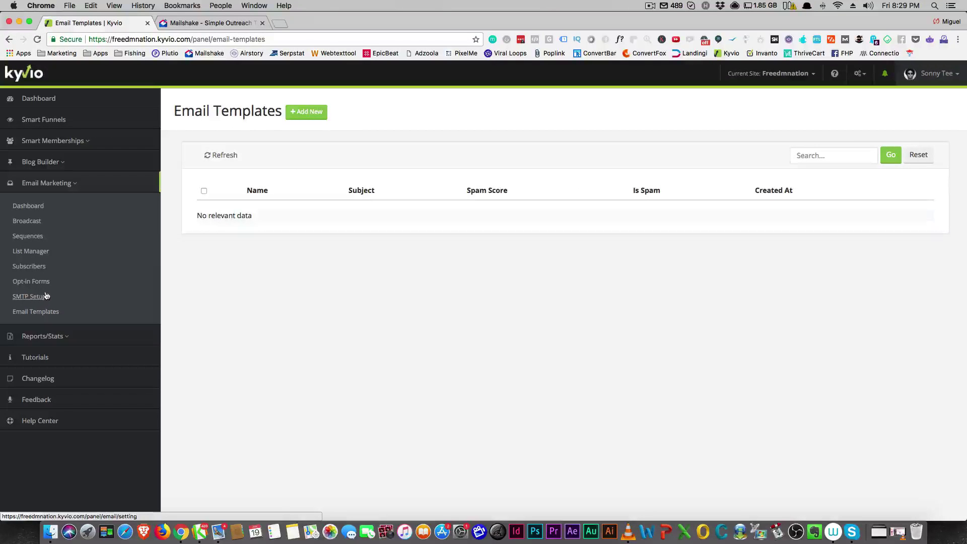
{"action": "left_click", "coordinate": [74, 188]}
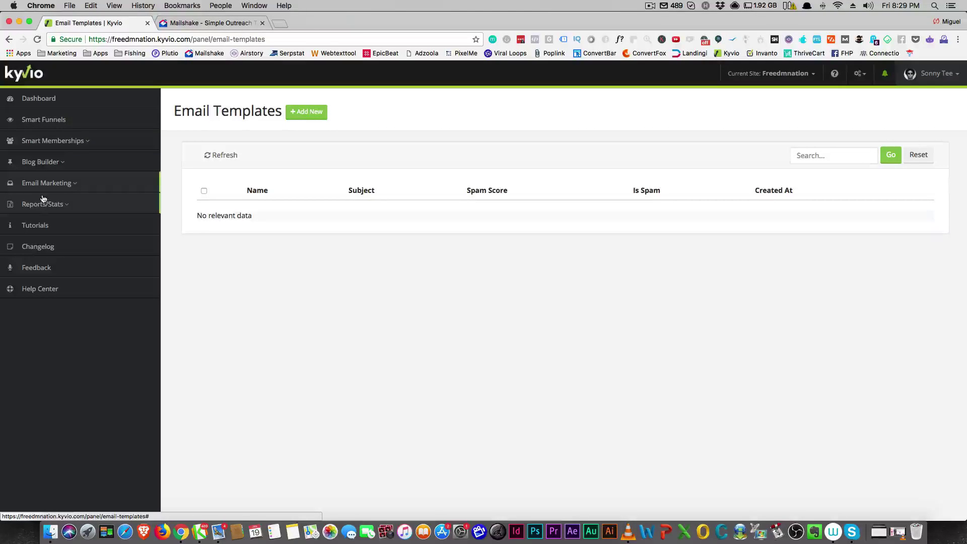
{"action": "left_click", "coordinate": [69, 184]}
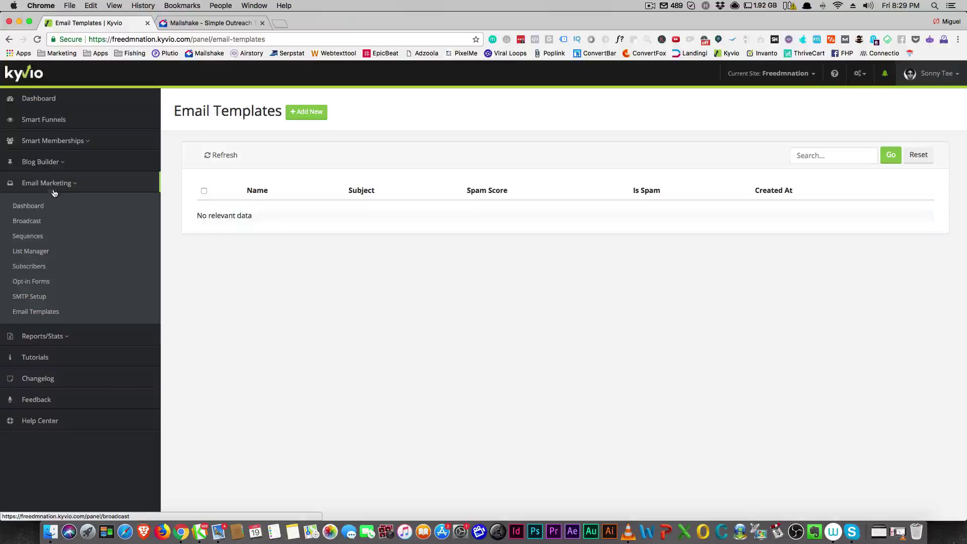